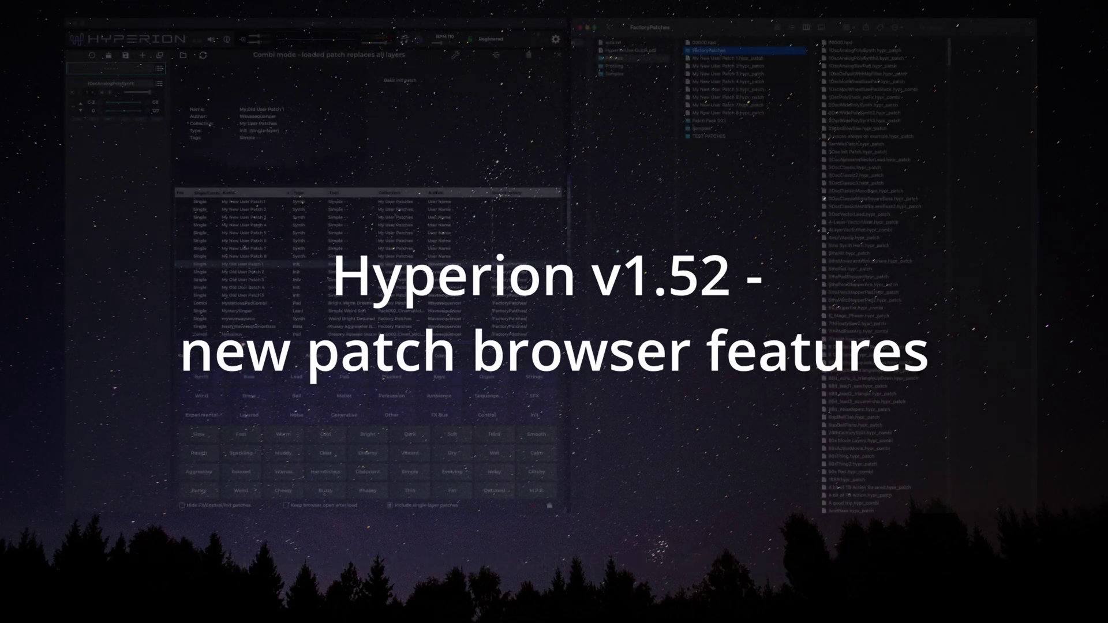
Sort the factory patch list by Name, reversing it back to A-to-Z order
left_click(242, 194)
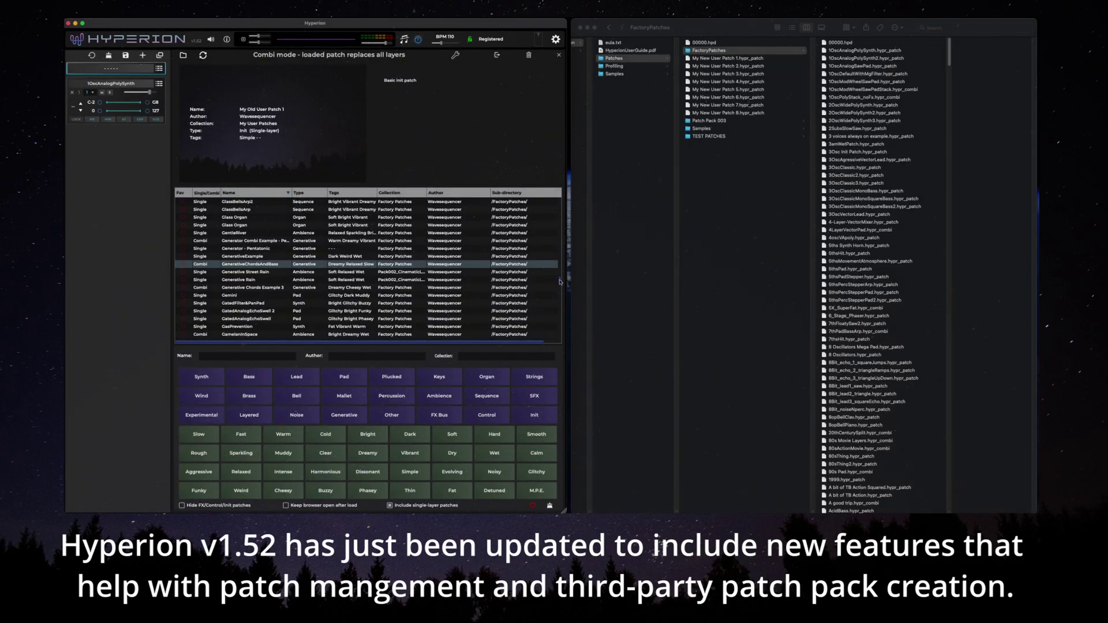
left_click_drag(559, 282, 562, 191)
left_click(262, 194)
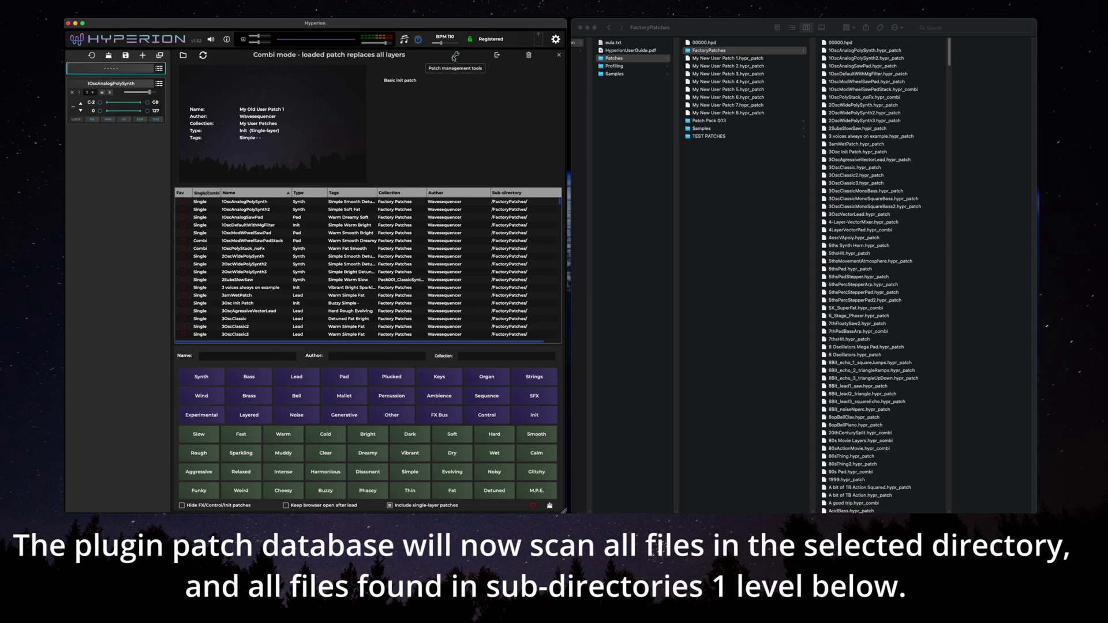
Hide the folder tree and sort the widened list by Collection, scrolling down to the Pack002 patches
left_click(183, 56)
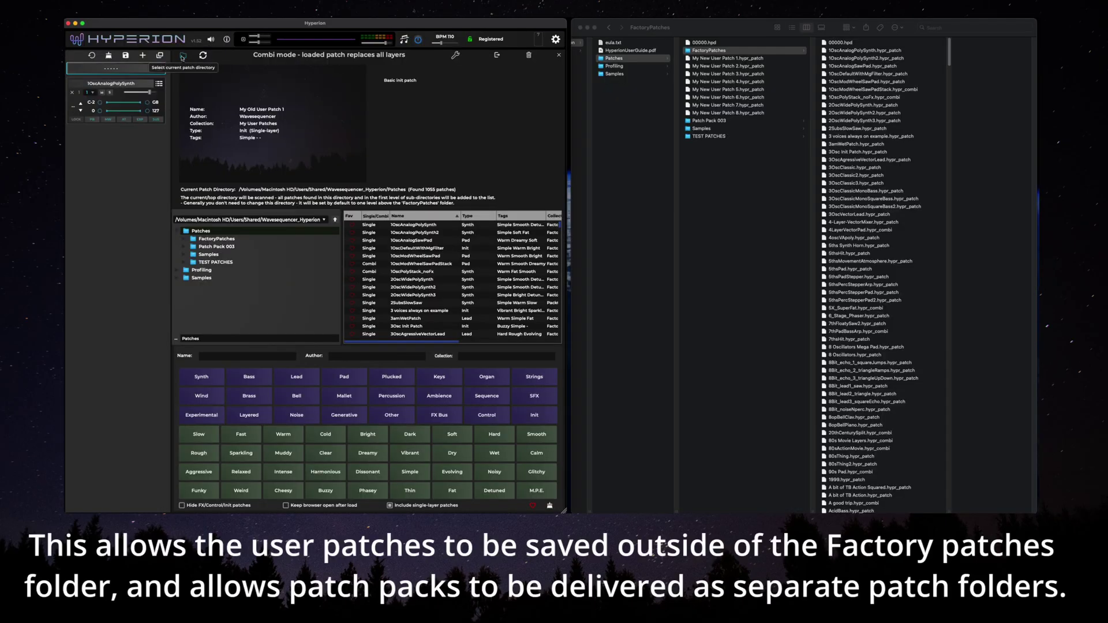
left_click(183, 56)
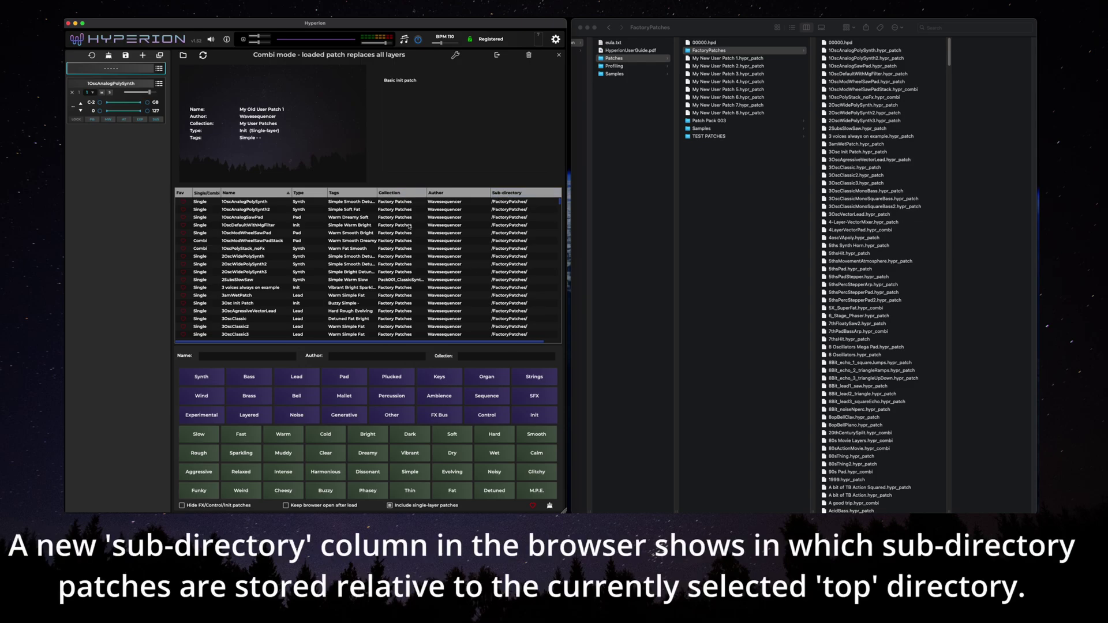
left_click(402, 194)
left_click_drag(560, 203, 549, 339)
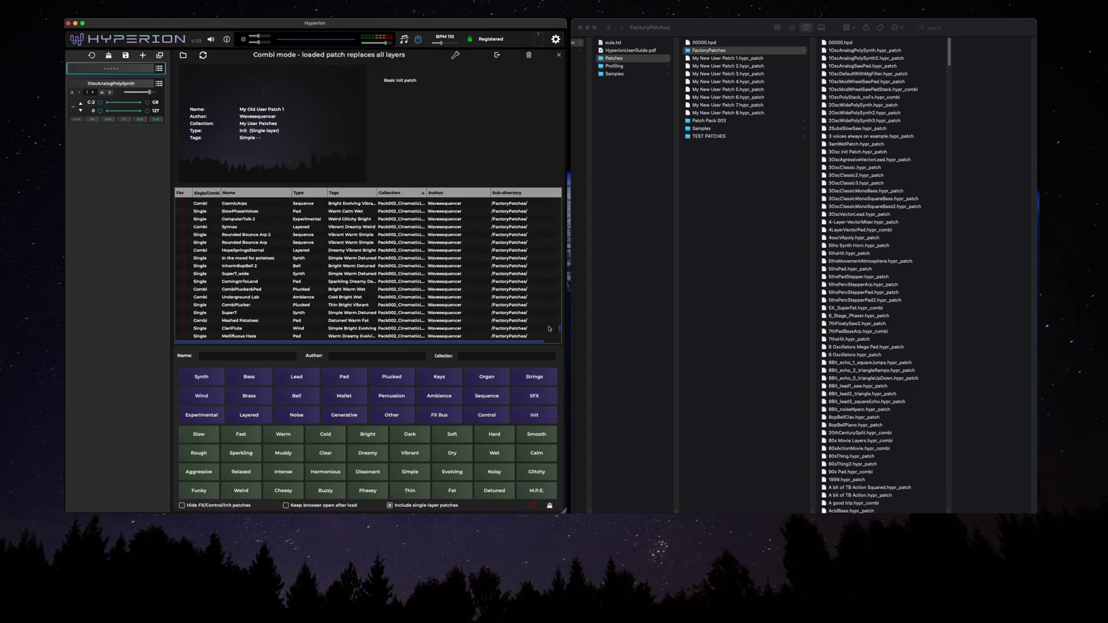
Open the wrench patch management tools and get past the info notice to reach the edit form
scroll(368, 225, "up", 20)
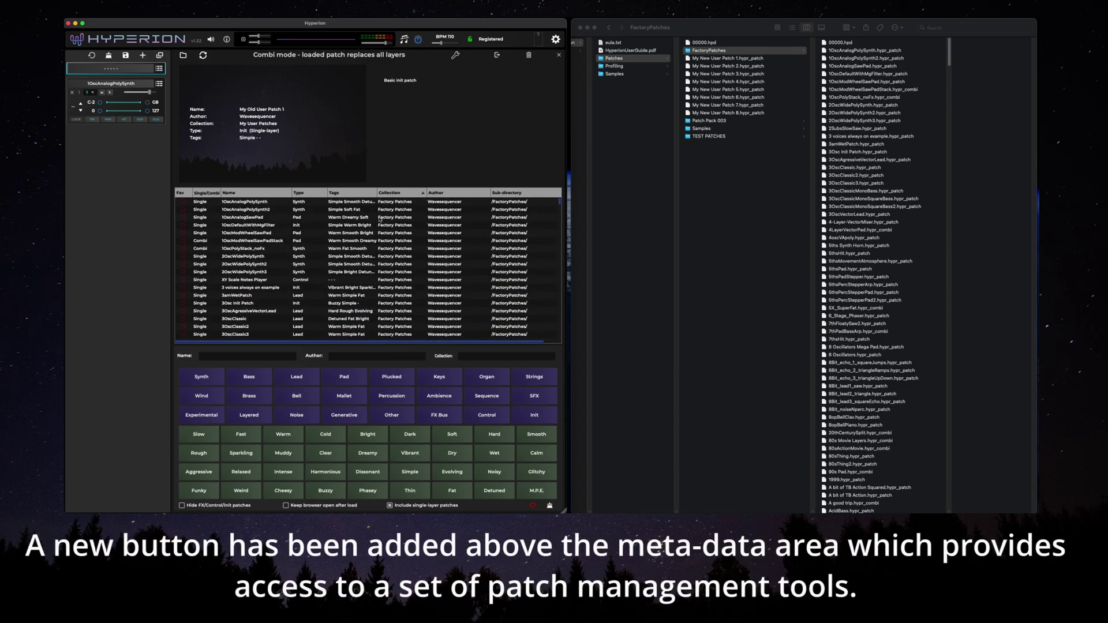
left_click(455, 56)
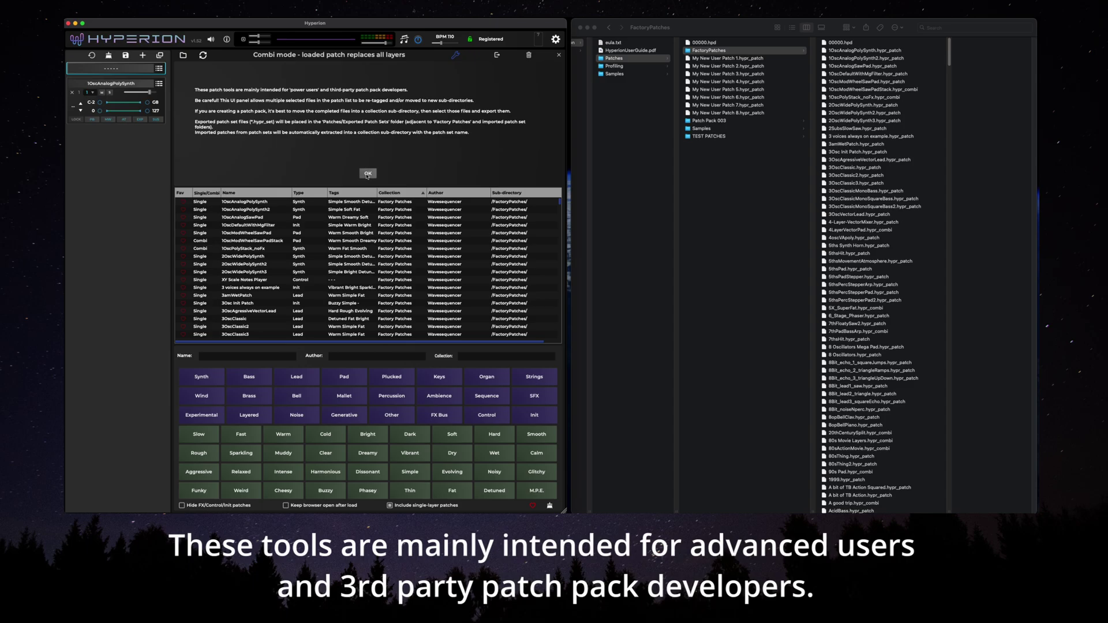
left_click(368, 173)
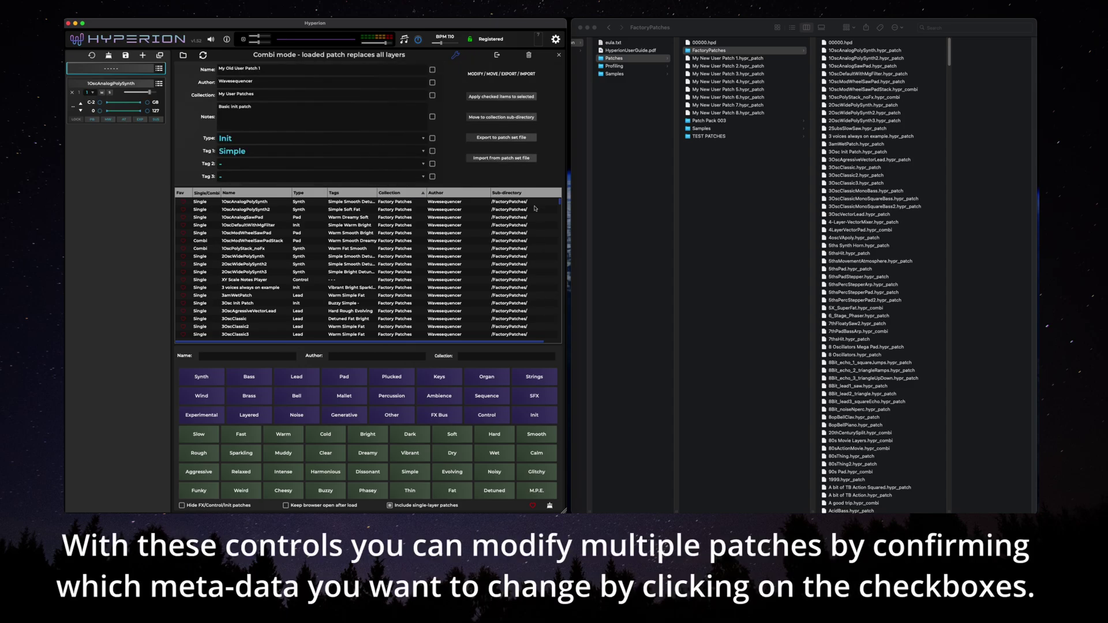
left_click_drag(559, 205, 571, 38)
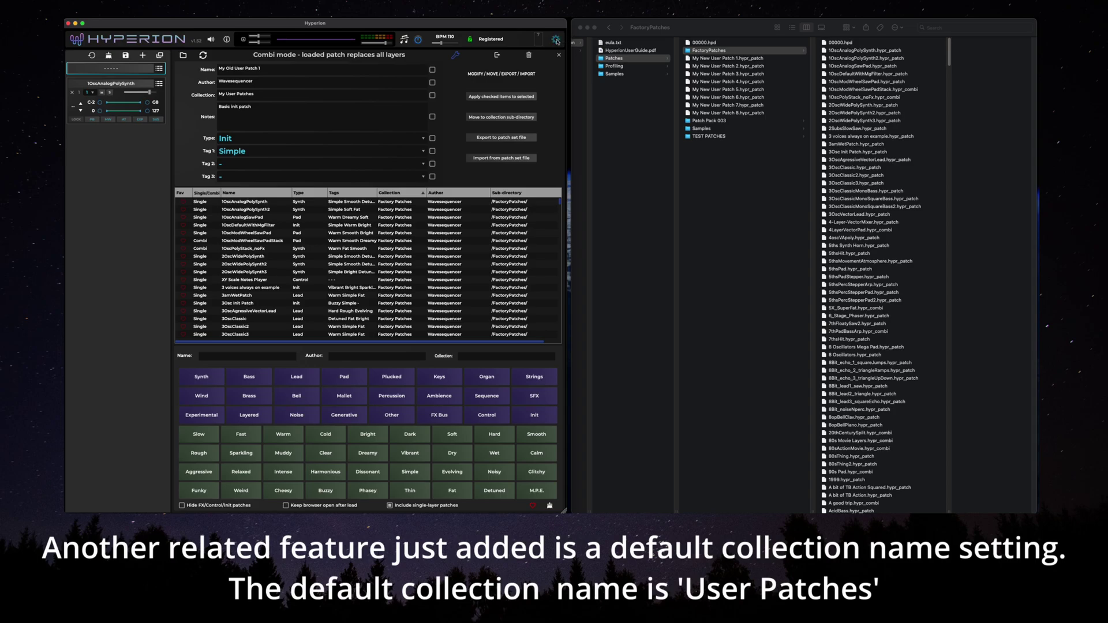
Check the default collection 'My User Patches' and default author name in Settings
left_click(557, 40)
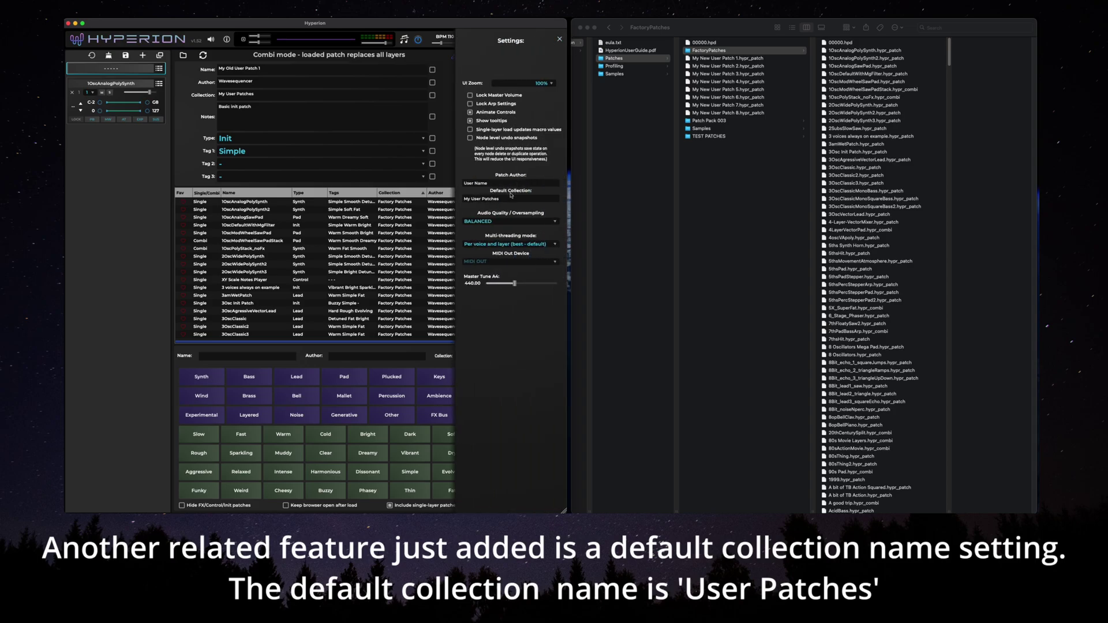
left_click_drag(506, 199, 458, 194)
left_click(478, 183)
left_click_drag(488, 183, 461, 183)
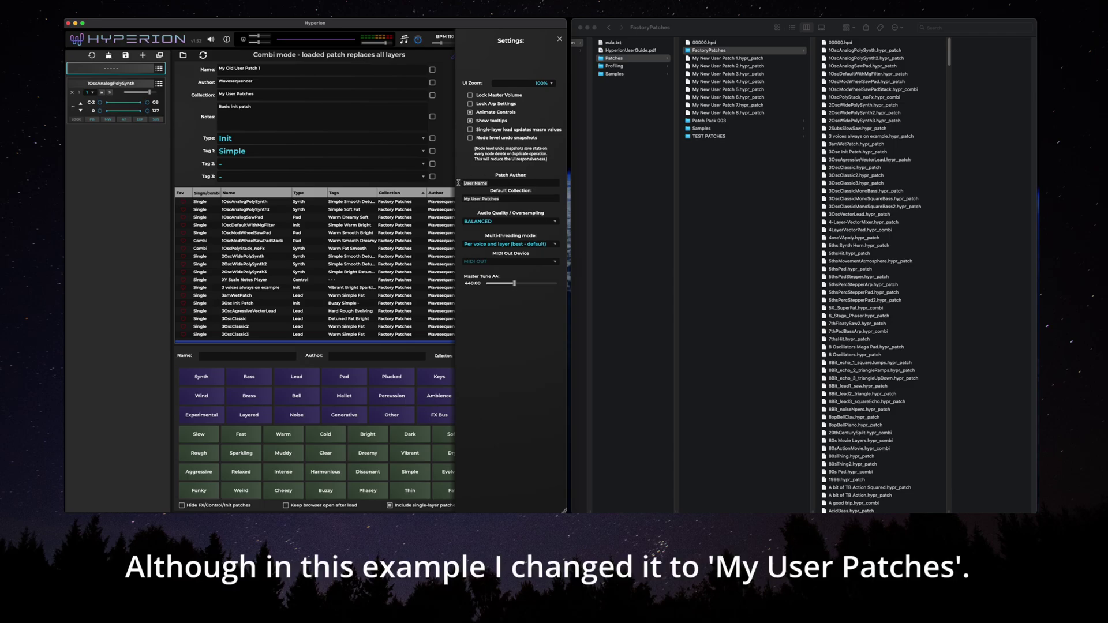
left_click(559, 39)
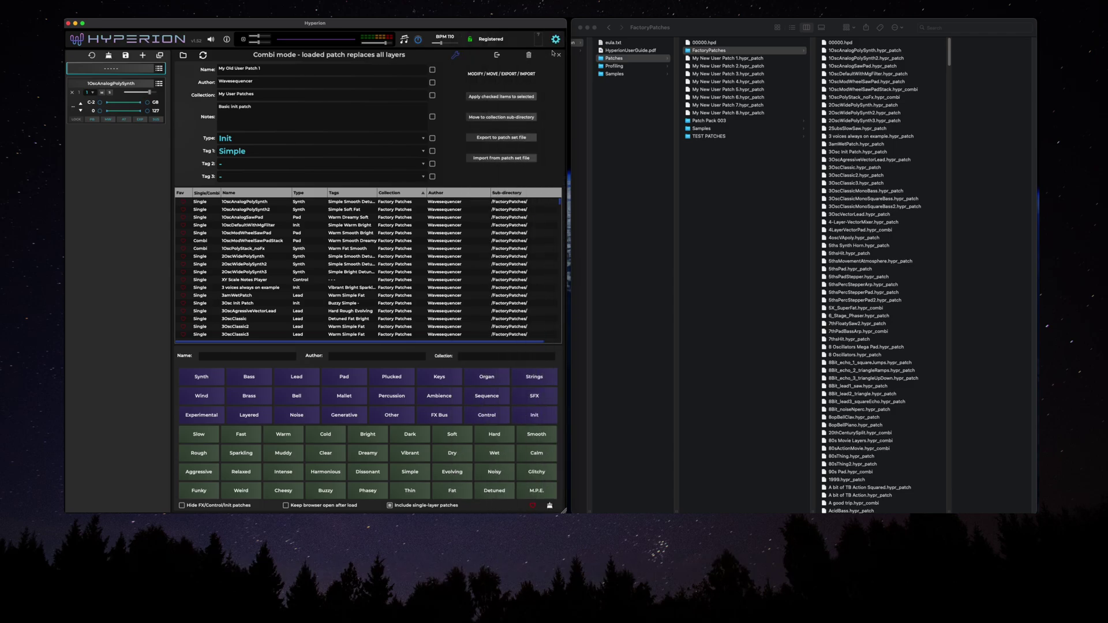
Filter the list by collection 'User' and select My Old User Patch 1 through 5
left_click(466, 356)
type("User")
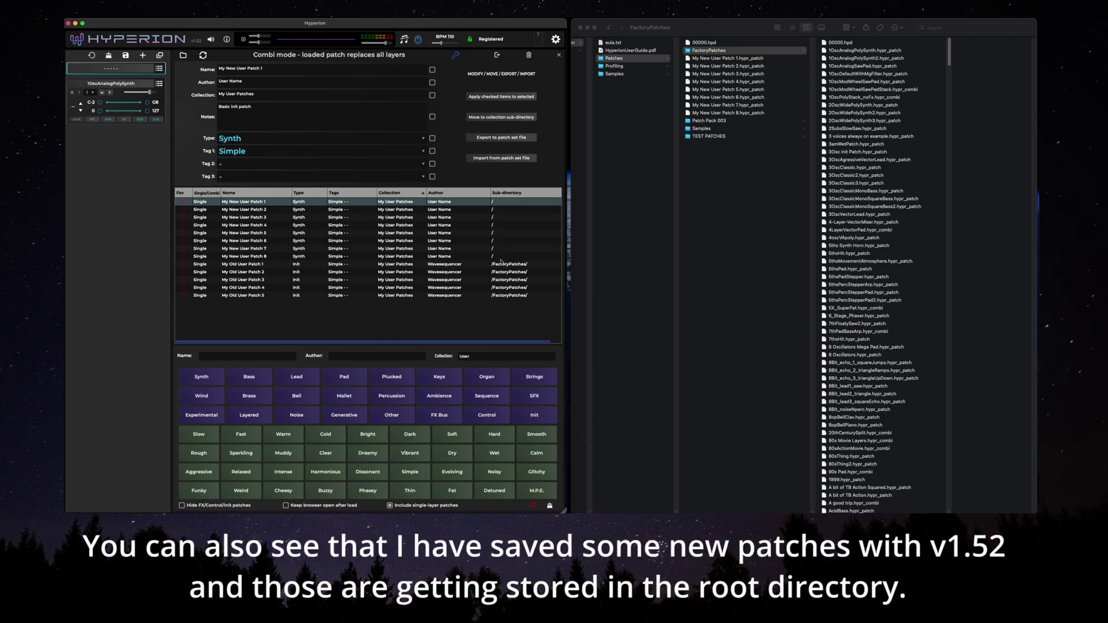
left_click(398, 266)
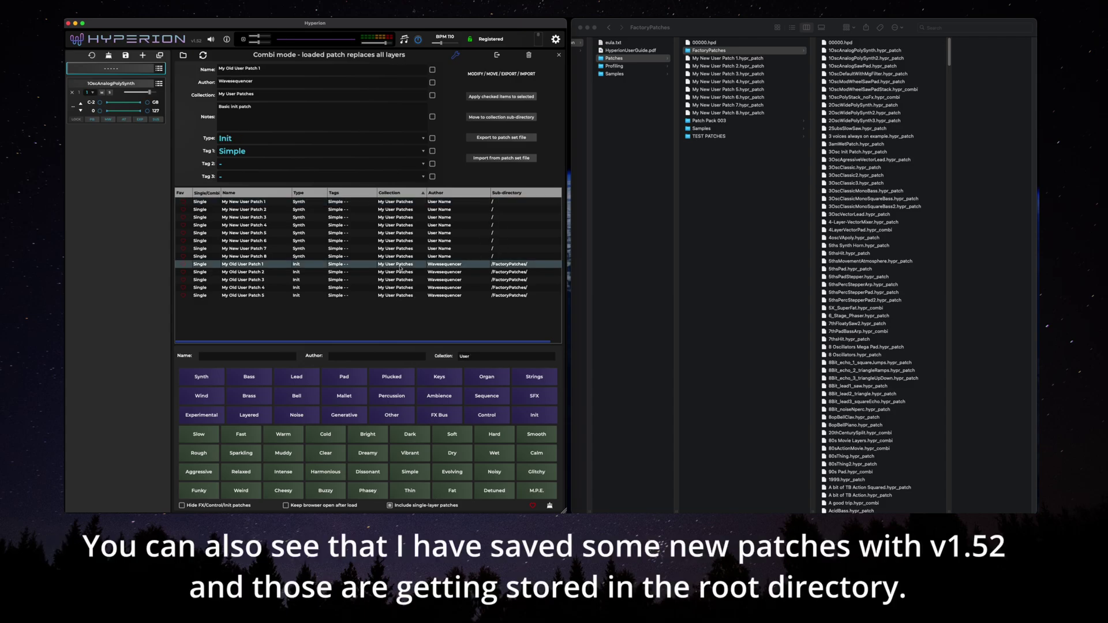
left_click(396, 296, "shift")
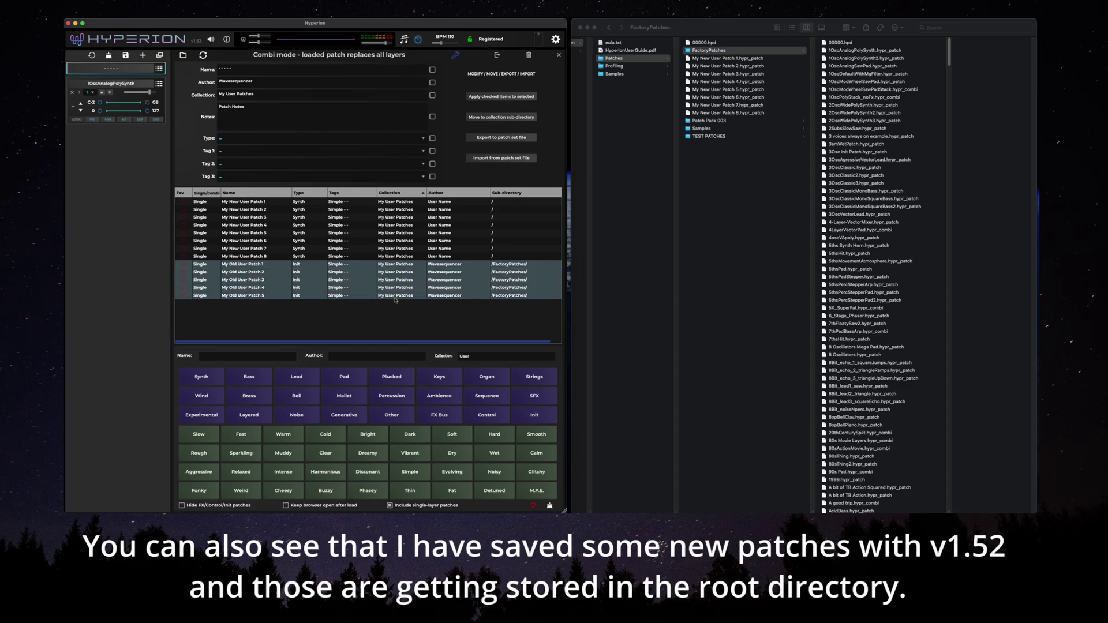
Set the collection of the five old patches to 'My old user patches' and move them into its sub-directory
left_click(432, 96)
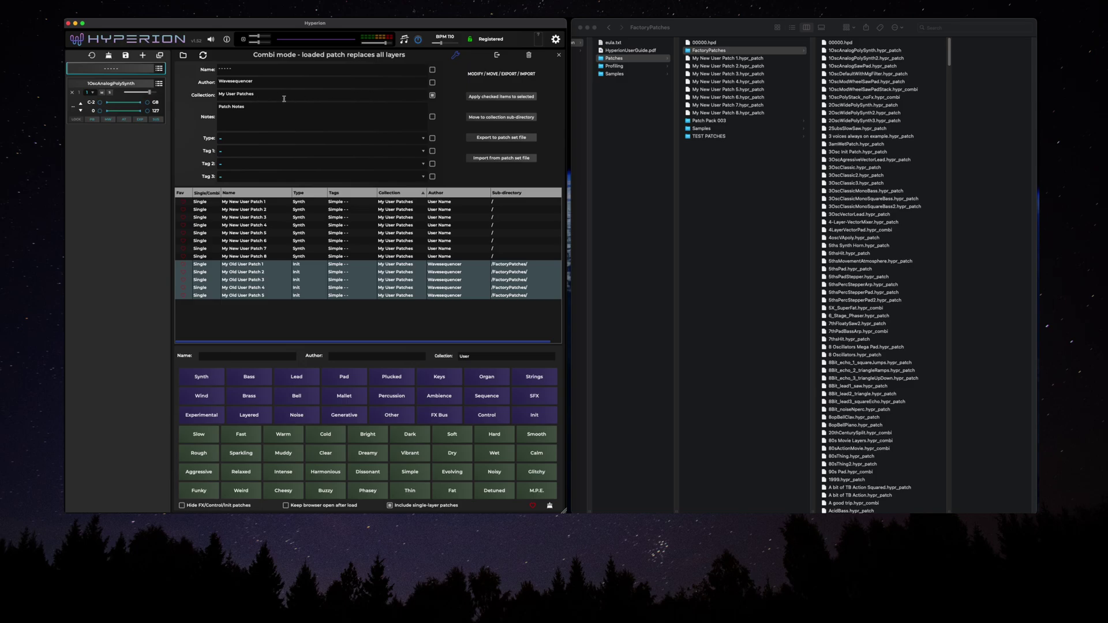
left_click_drag(283, 98, 160, 98)
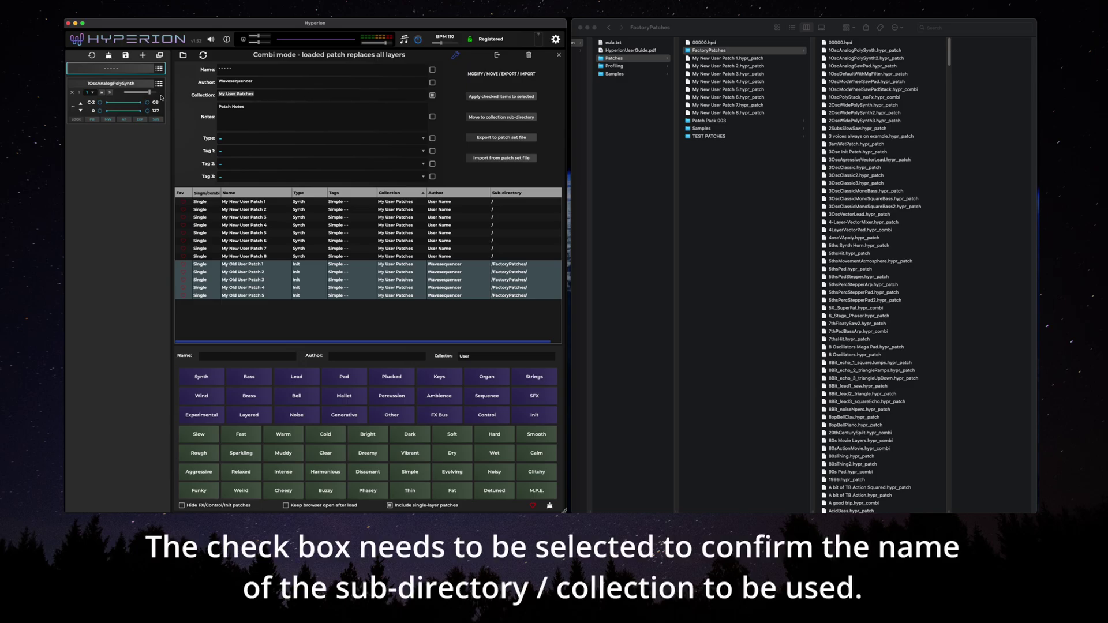
type("My old user patches")
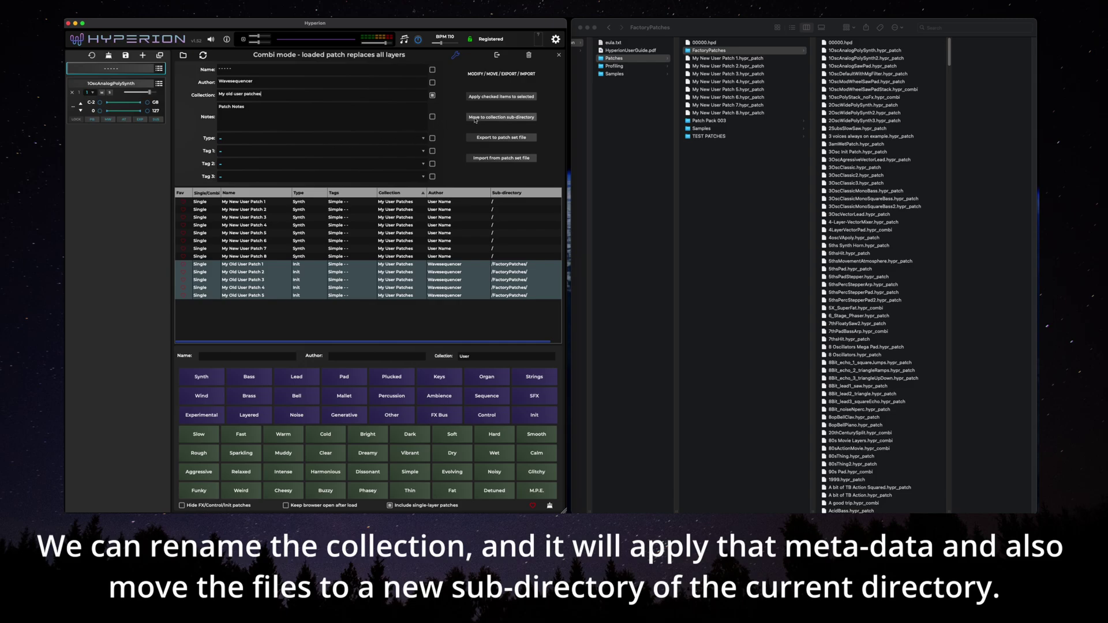
left_click(475, 118)
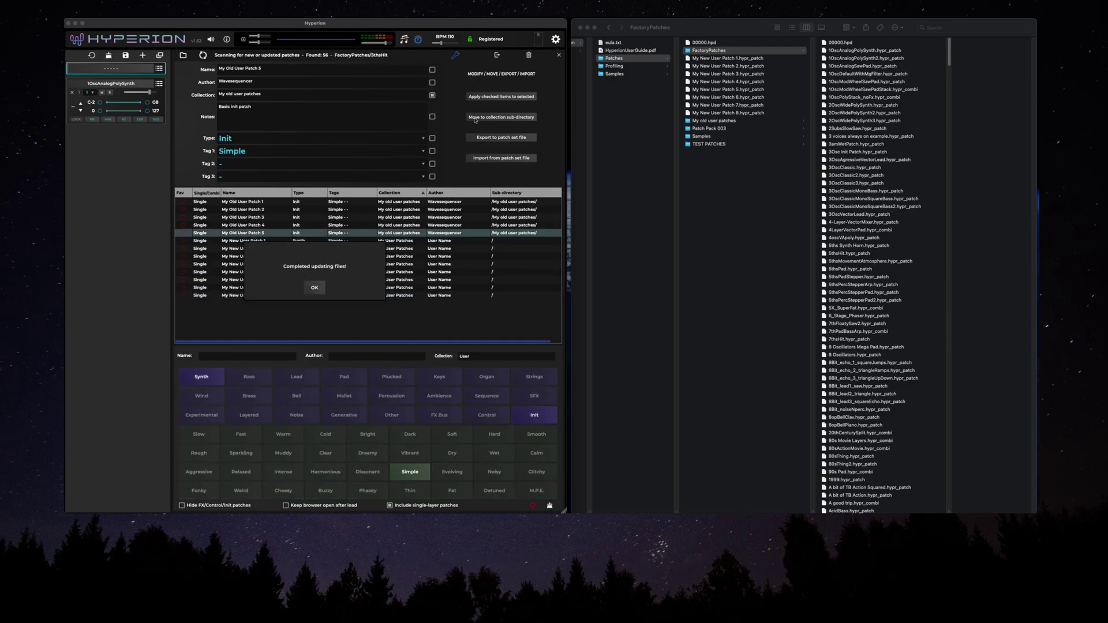
left_click(314, 288)
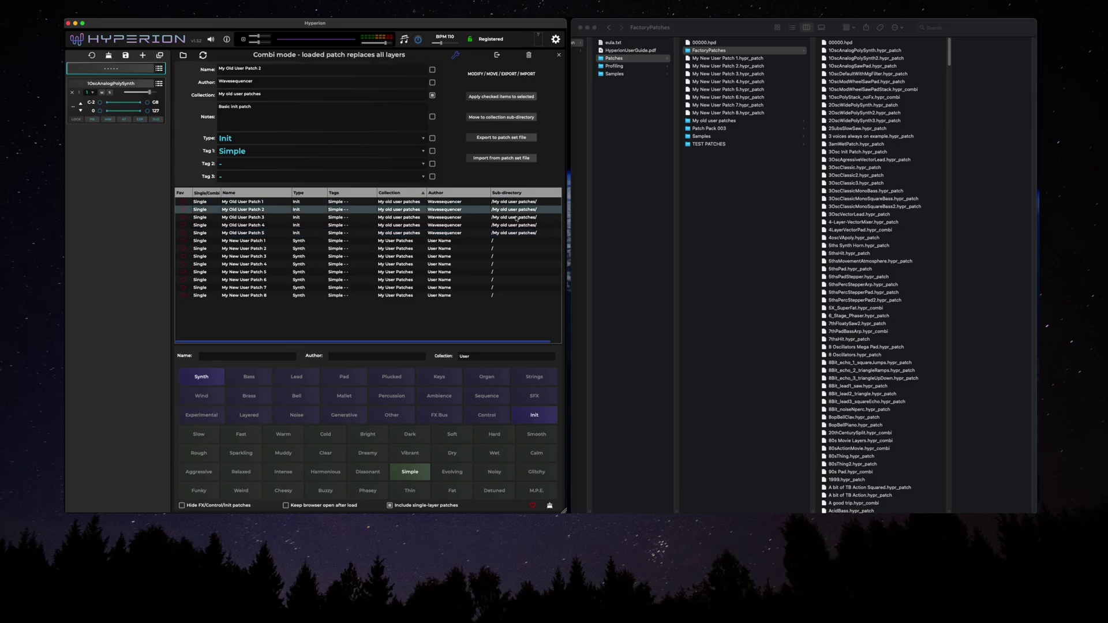
Inspect the new folder in Finder and select the My New User Patch files, ending on Patch 8
left_click(702, 121)
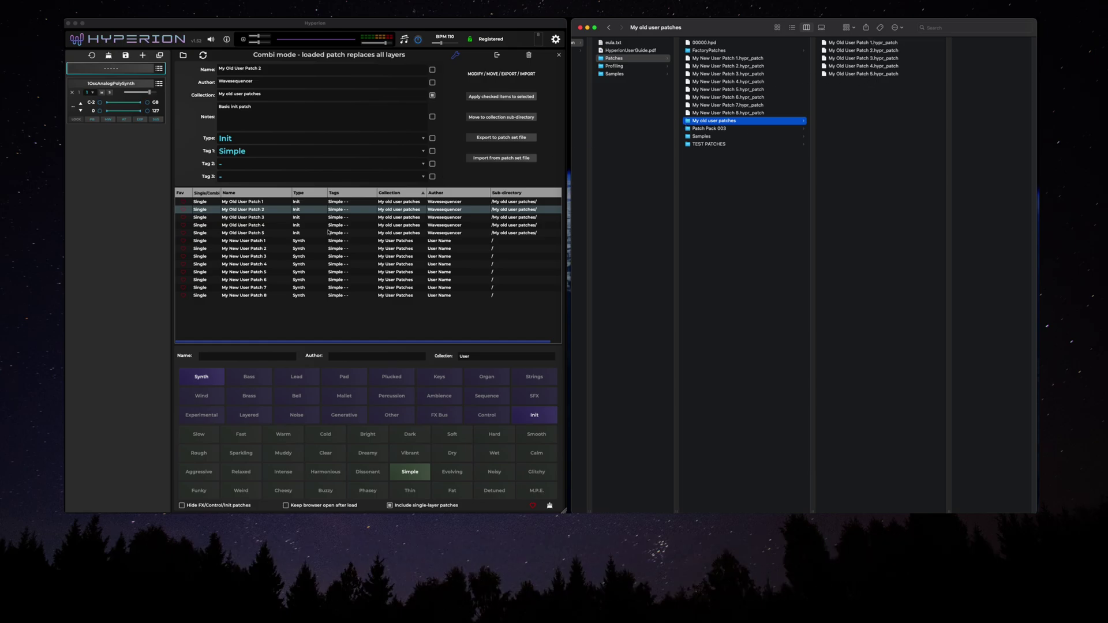
left_click(314, 247)
left_click(359, 242)
left_click(751, 112)
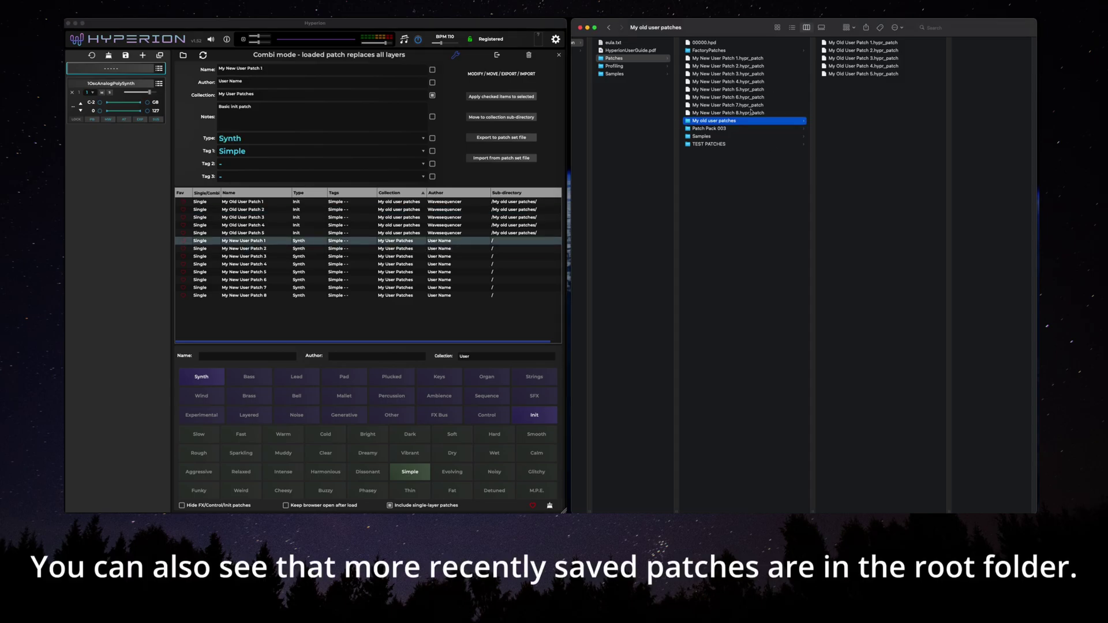
left_click(745, 60)
left_click(750, 114, "shift")
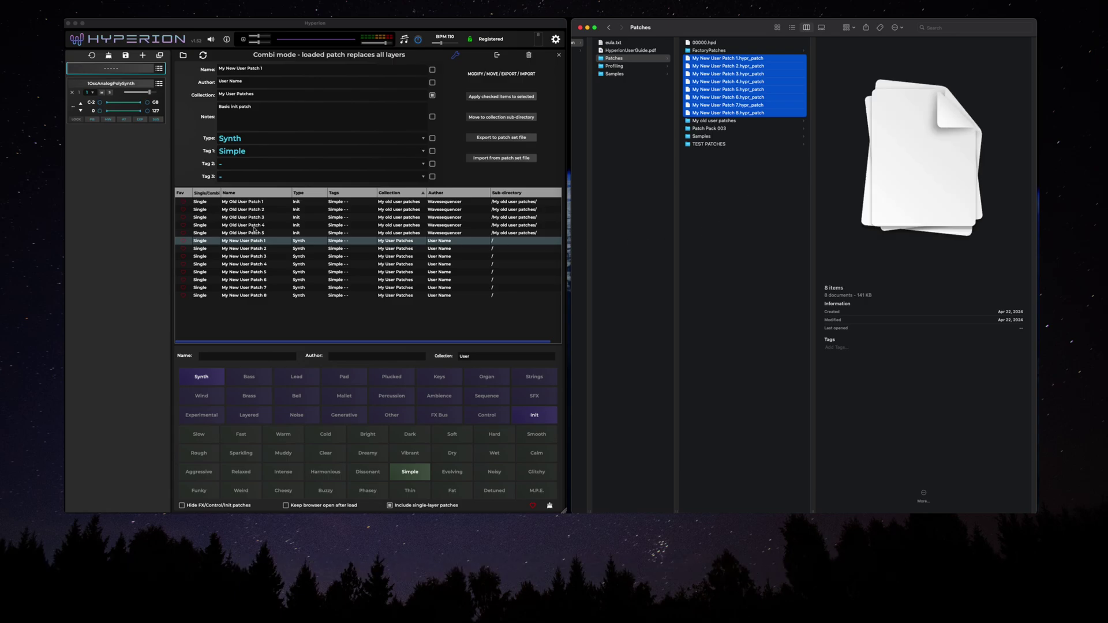
left_click(258, 295)
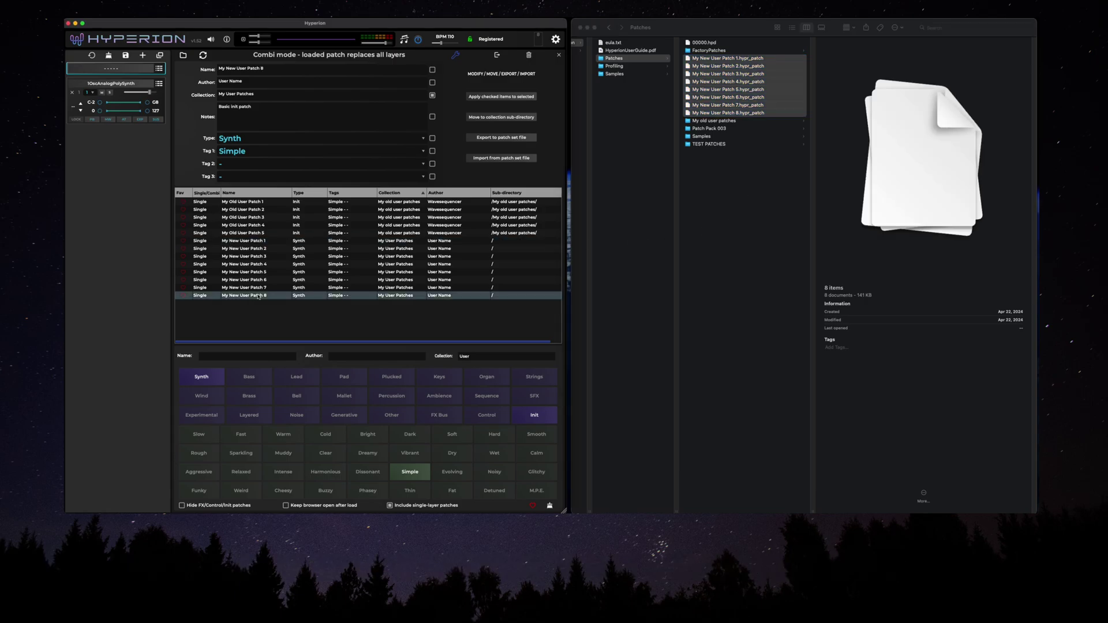
Load My New User Patch 8 and save it as My New User Patch 9
double_click(258, 295)
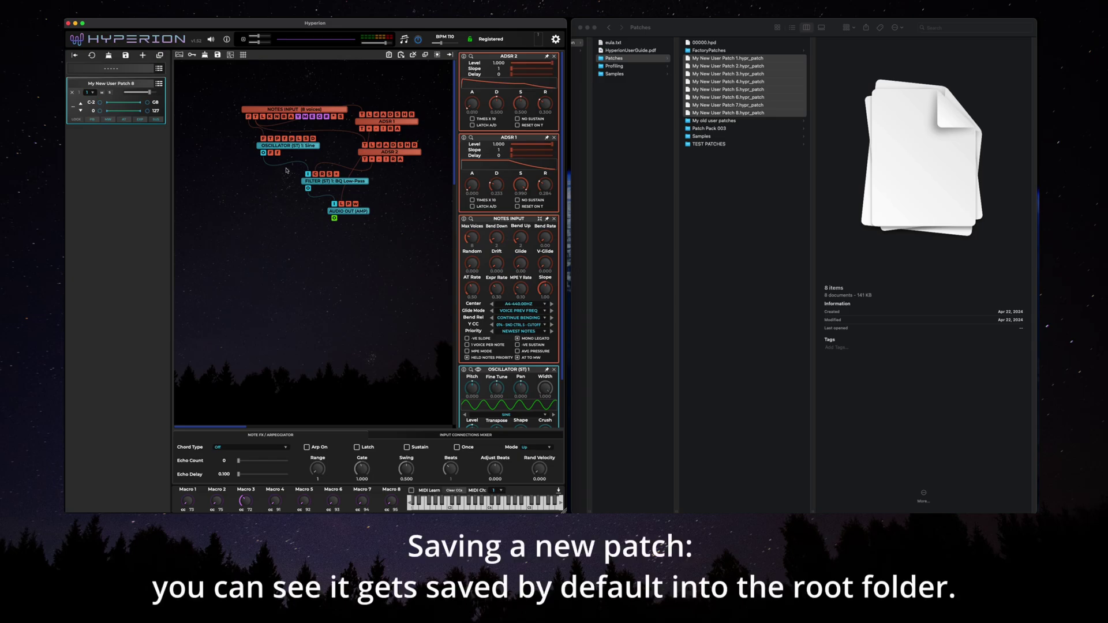
left_click(217, 54)
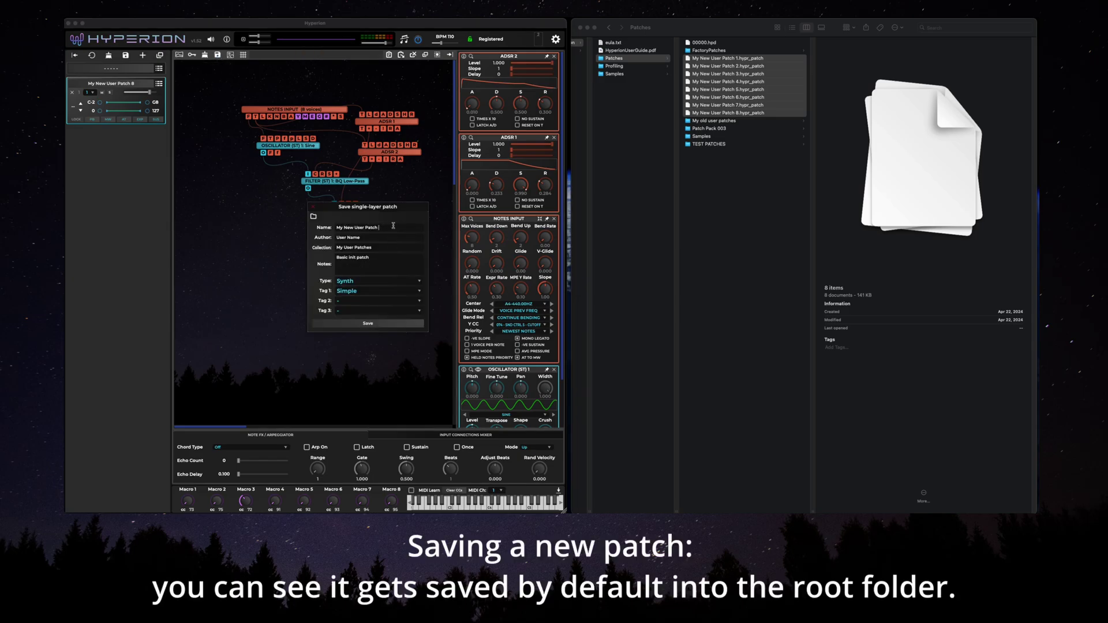
type("9")
key("Tab")
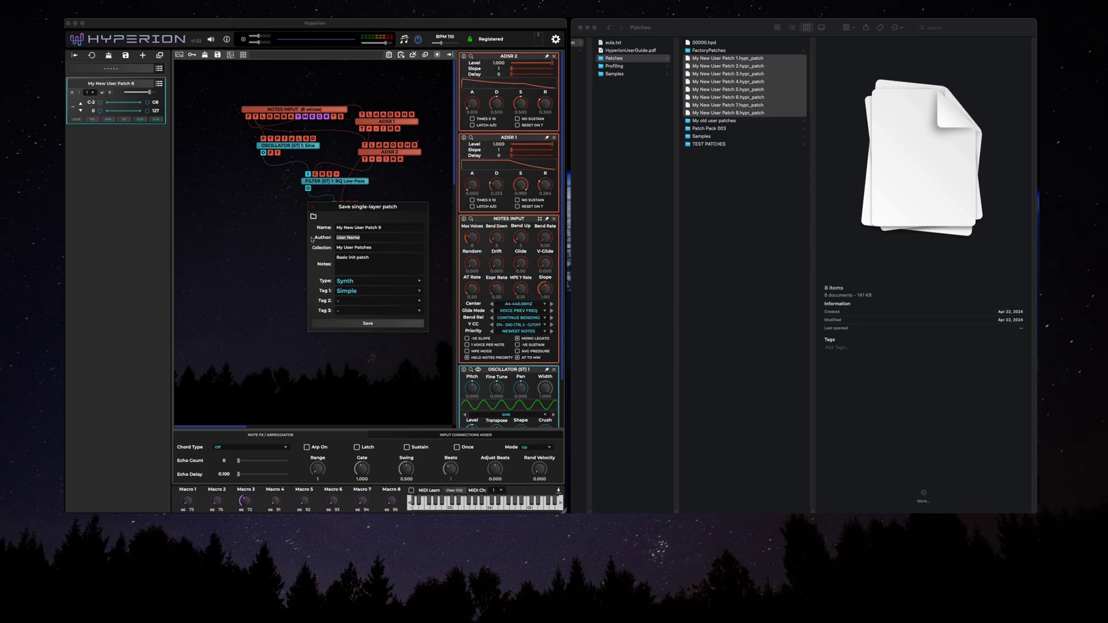
key("Tab")
left_click(382, 323)
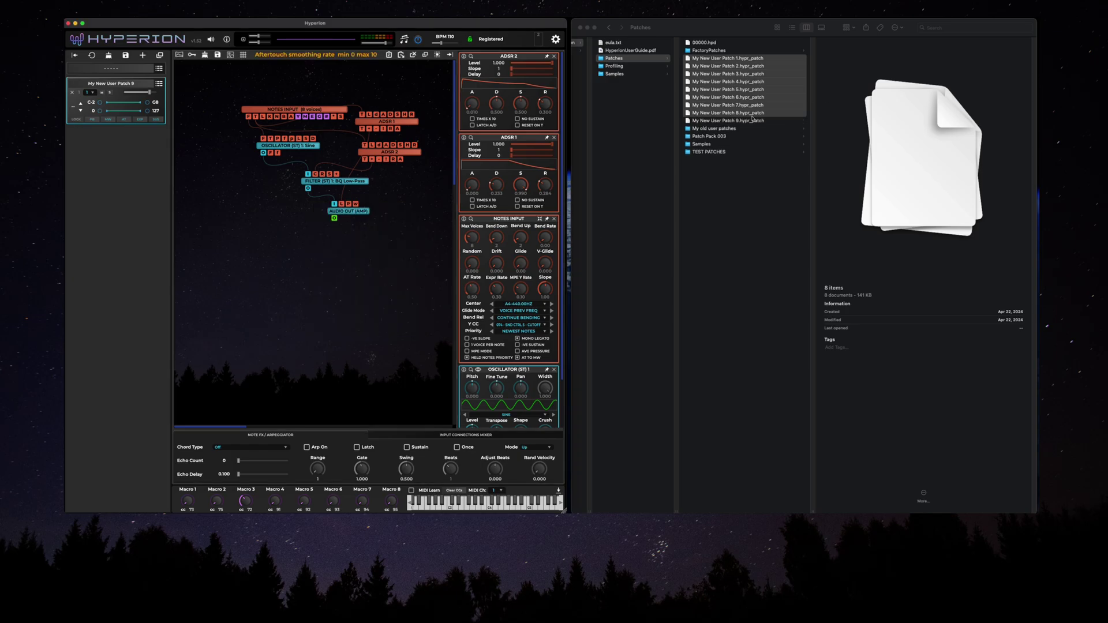
Confirm the My New User Patch 9 file in the Patches folder and return to the patch browser
left_click(748, 121)
left_click(748, 121)
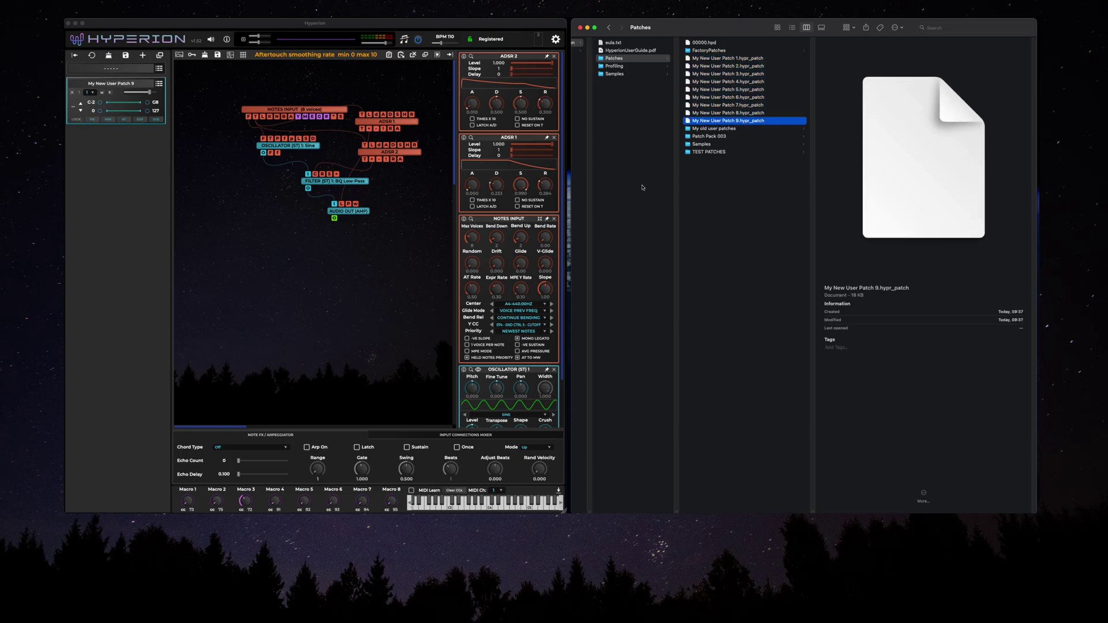
left_click(160, 86)
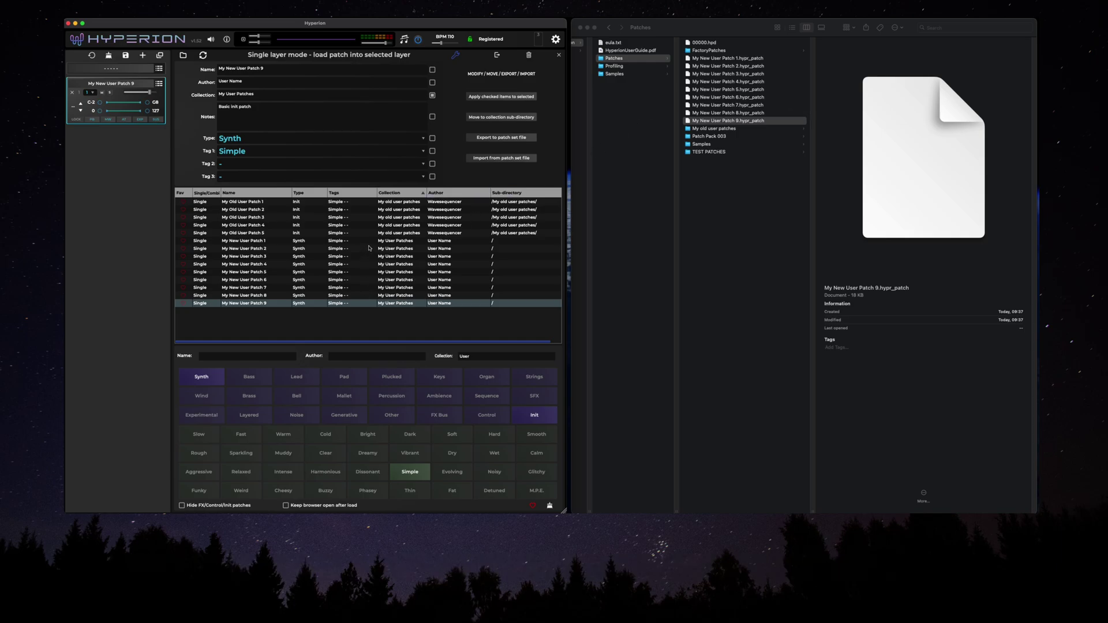
Apply the notes 'New patch notes' to all nine selected My New User Patch entries
left_click(407, 243, "shift")
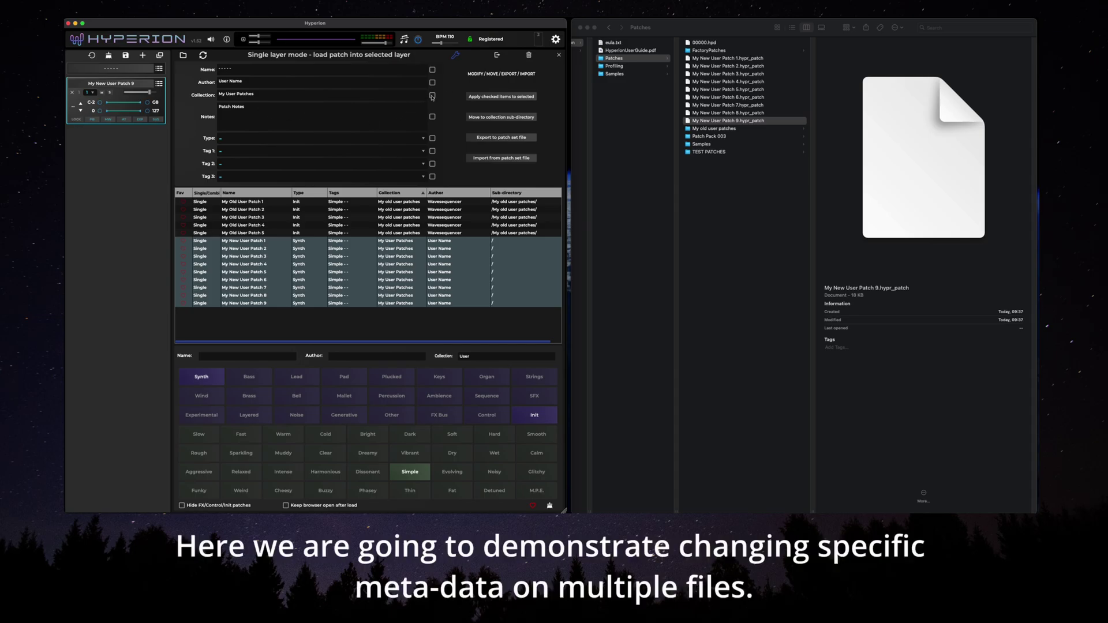
left_click(432, 117)
left_click_drag(266, 113, 183, 103)
type("New p")
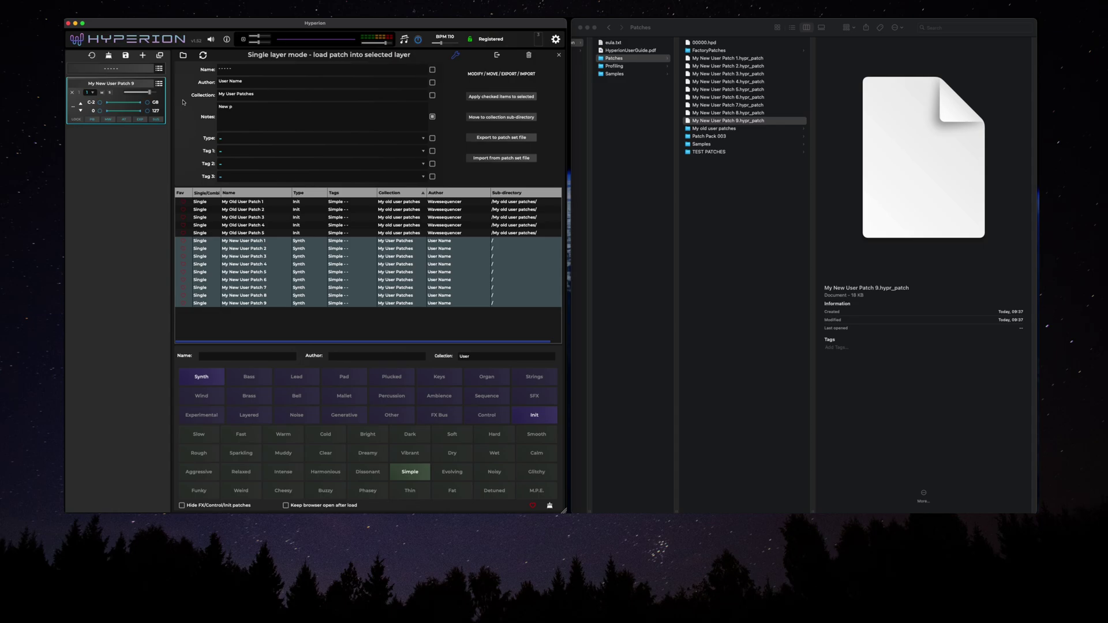
type("atch node")
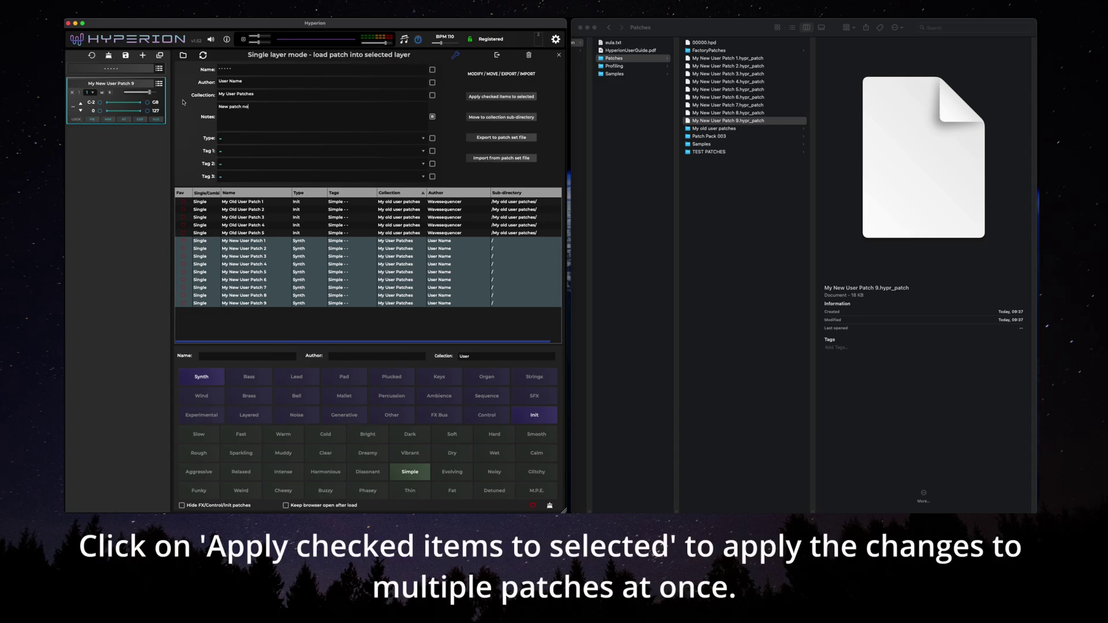
left_click(510, 97)
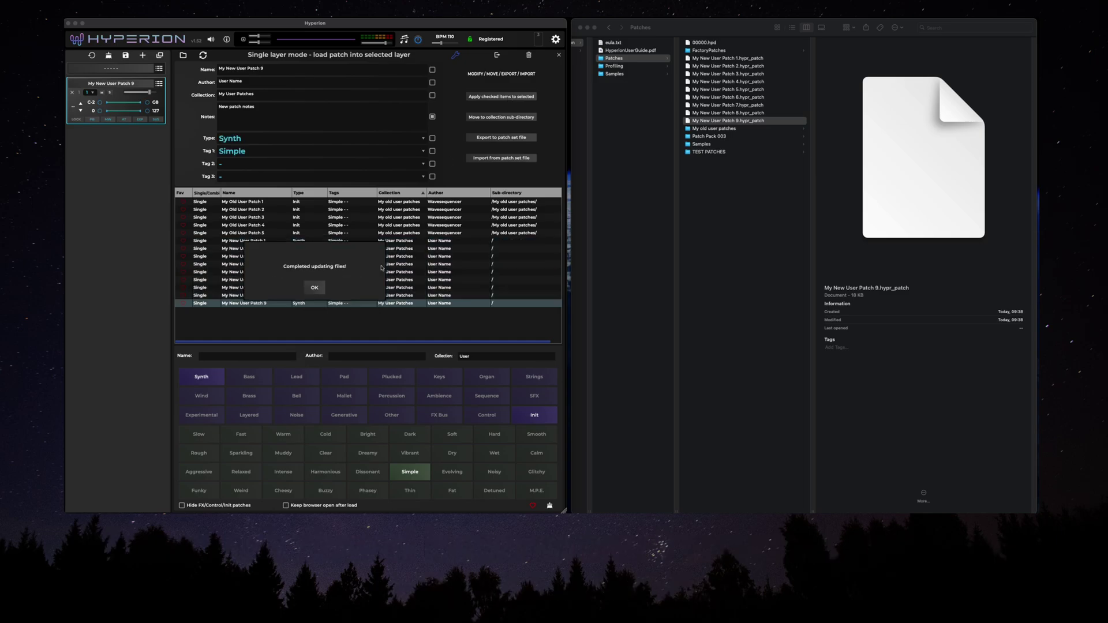
left_click(314, 288)
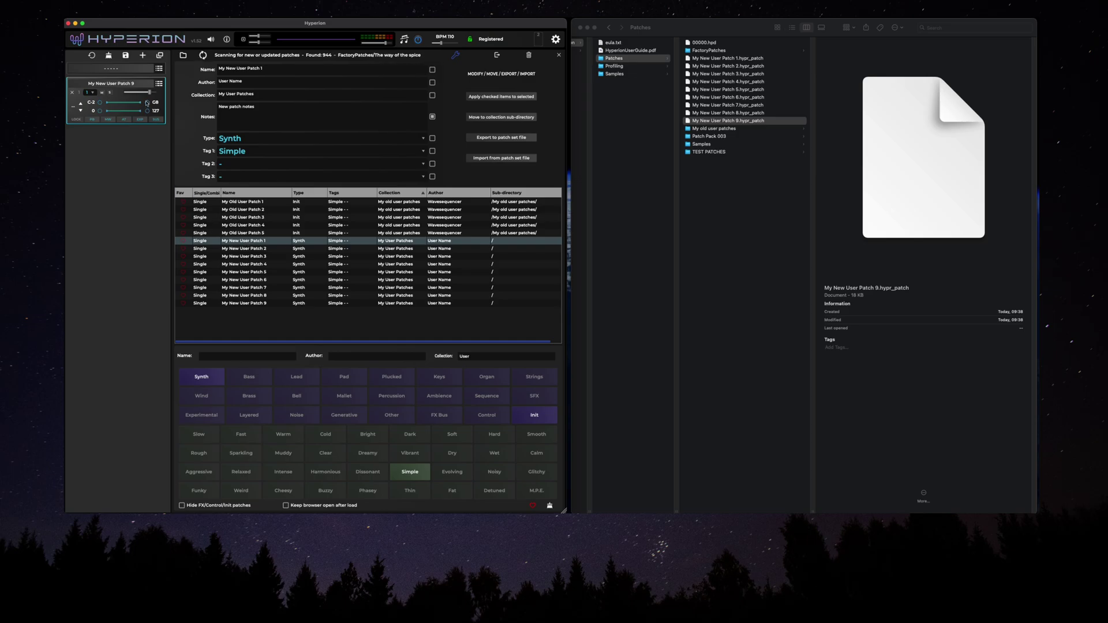
Check the updated notes across the patches in the info preview, then return to the patch tools
left_click(456, 56)
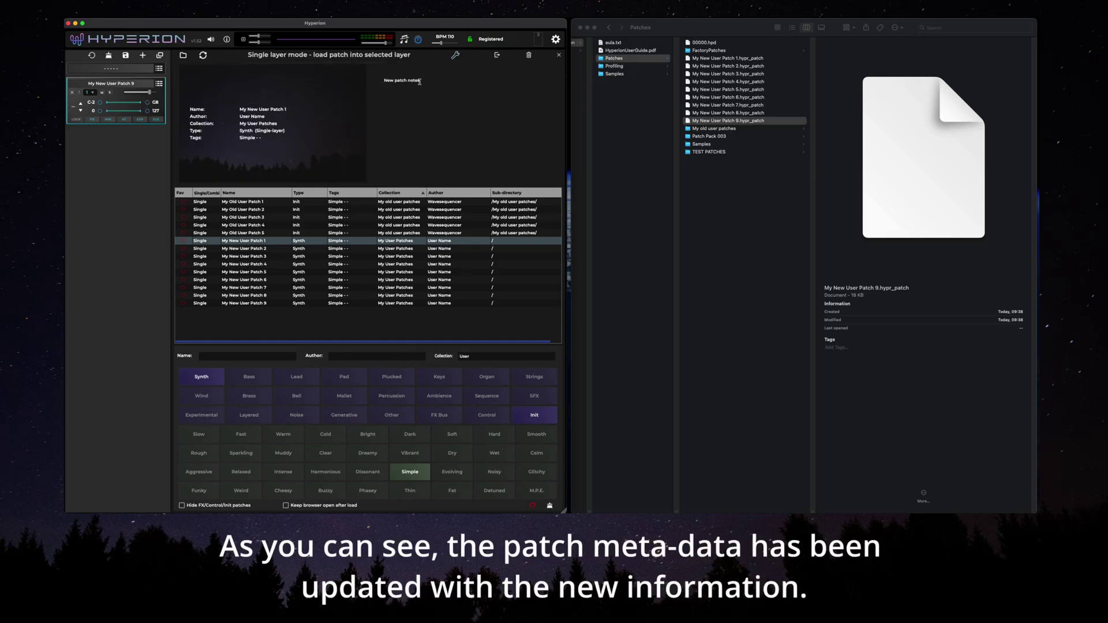
left_click_drag(420, 81, 378, 81)
key("Down")
key("Down")
key("Down")
left_click(455, 56)
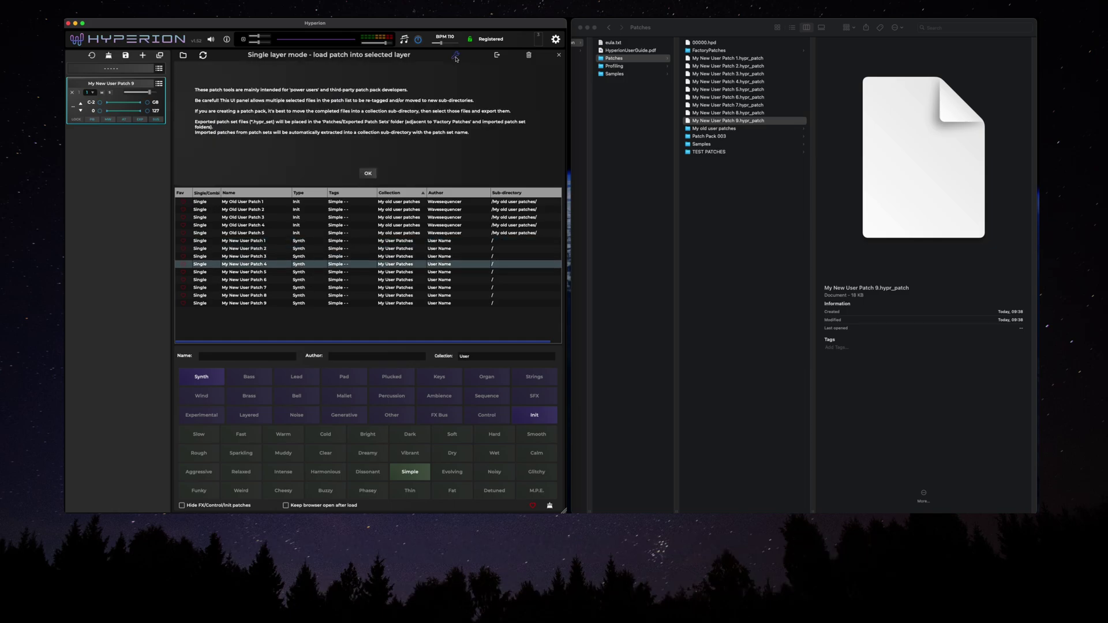
left_click(369, 177)
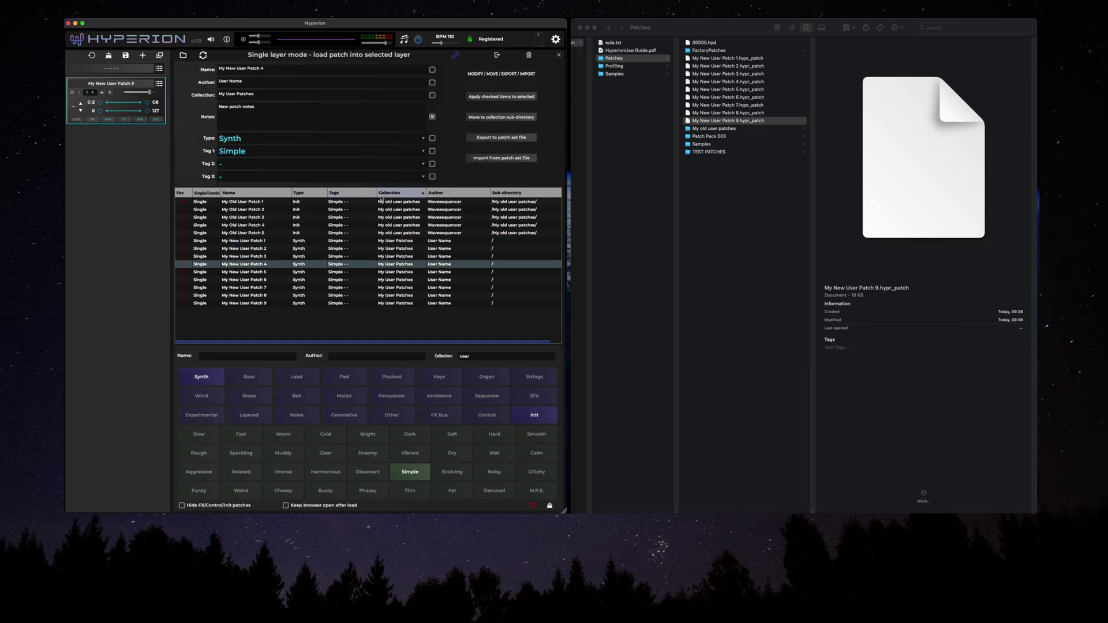
Set the sound type of My New User Patch 7, 8 and 9 to Pad
left_click(296, 287)
left_click(298, 304, "shift")
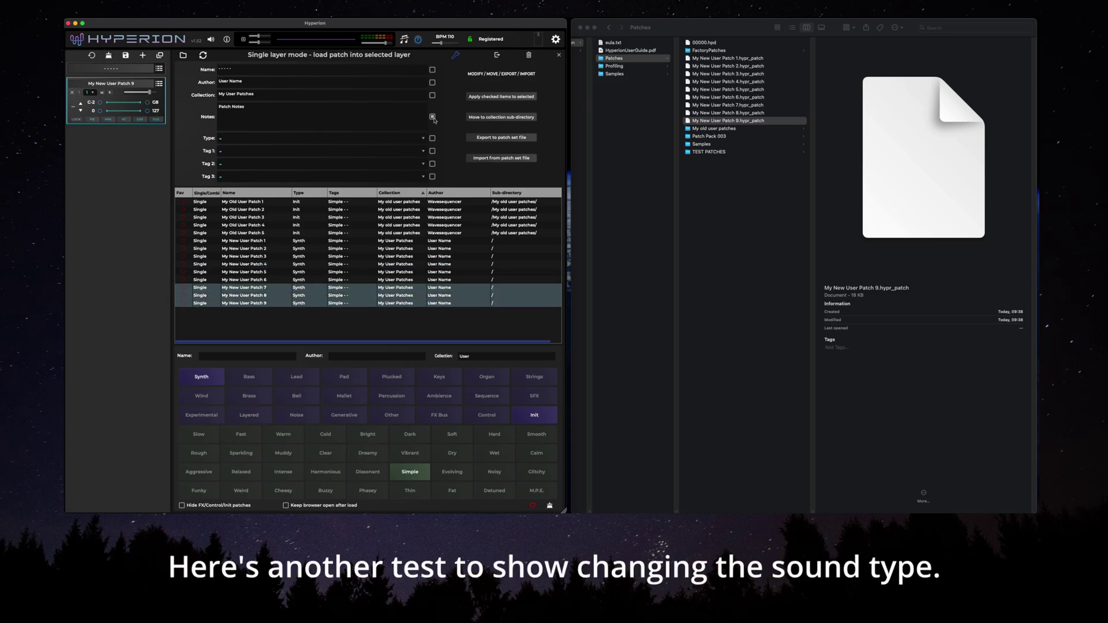
left_click(424, 139)
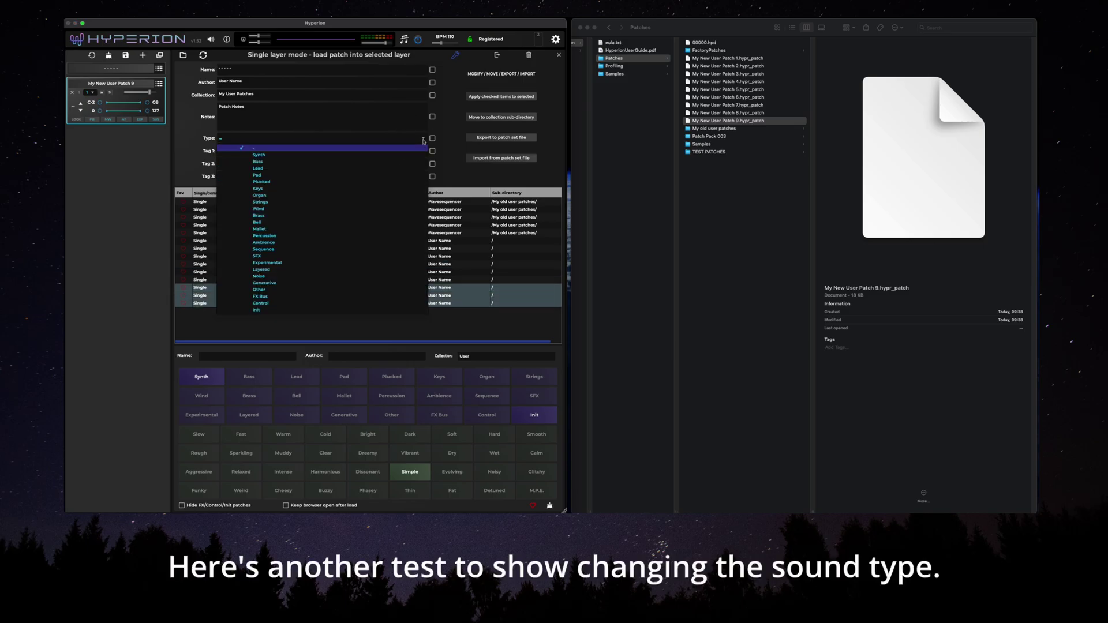
left_click(339, 174)
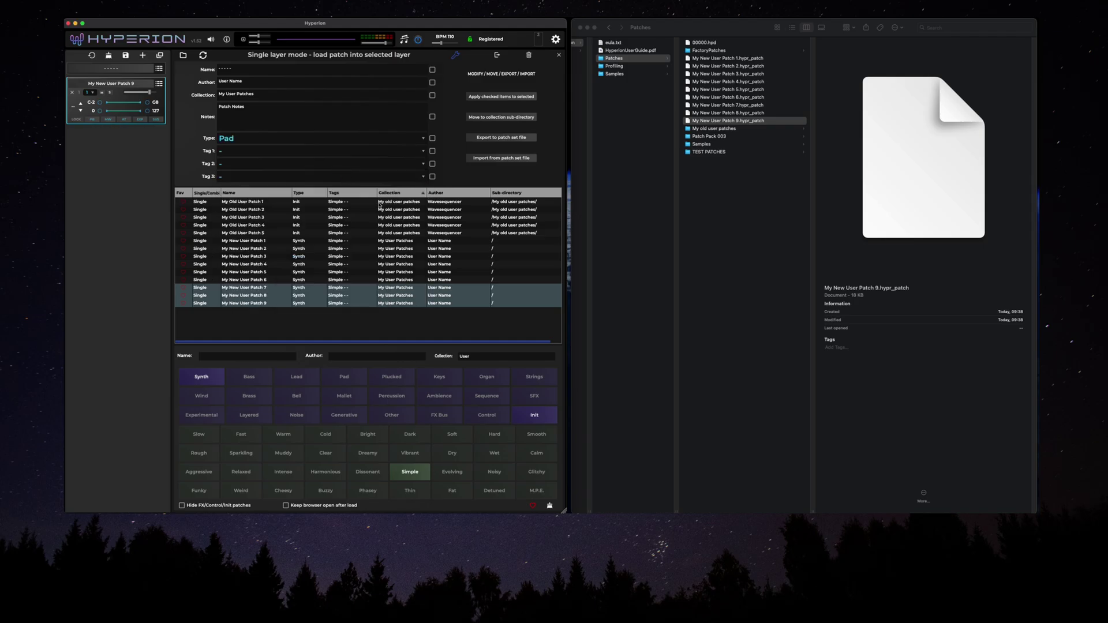
left_click(505, 97)
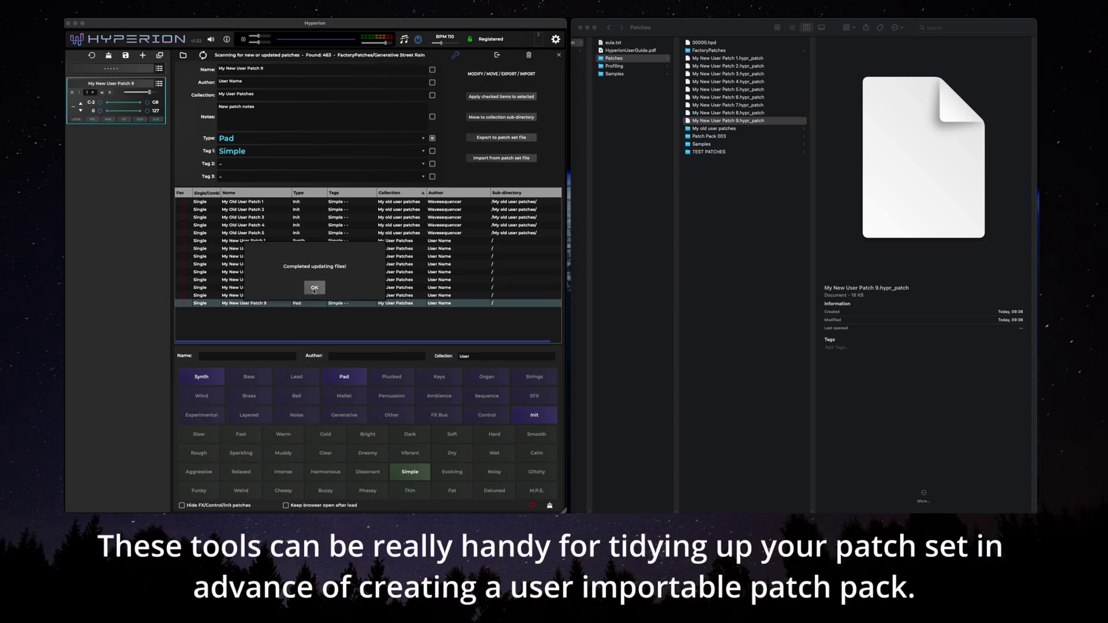
left_click(314, 287)
Confirm patches 7–9 now show type Pad, then select My New User Patch 1 through 5
left_click(306, 296)
left_click(303, 289, "shift")
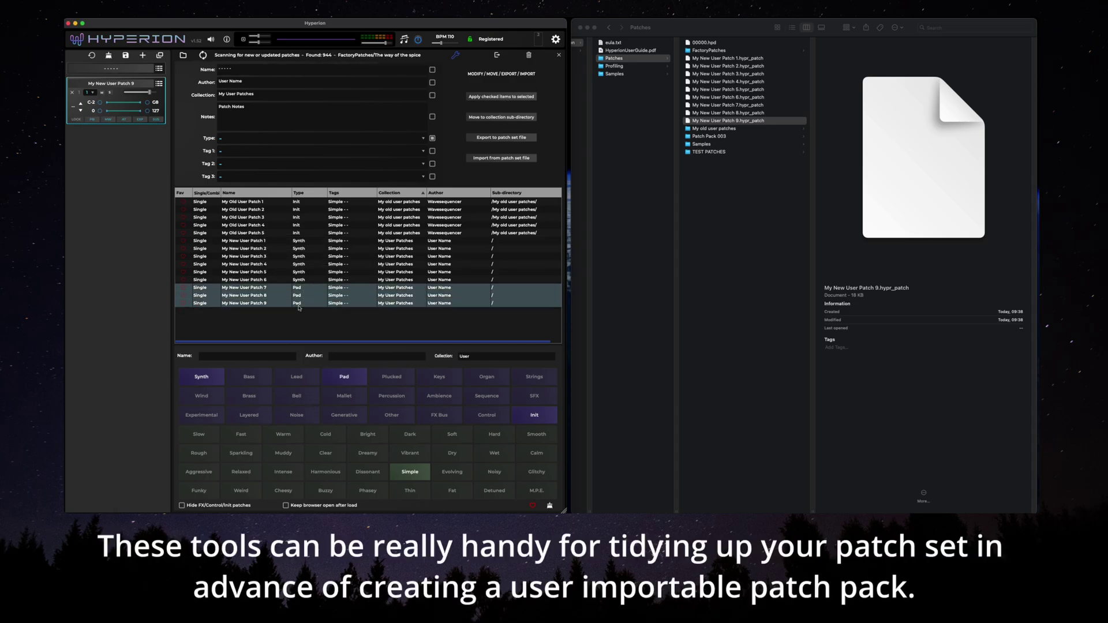
left_click(305, 303)
left_click(308, 287)
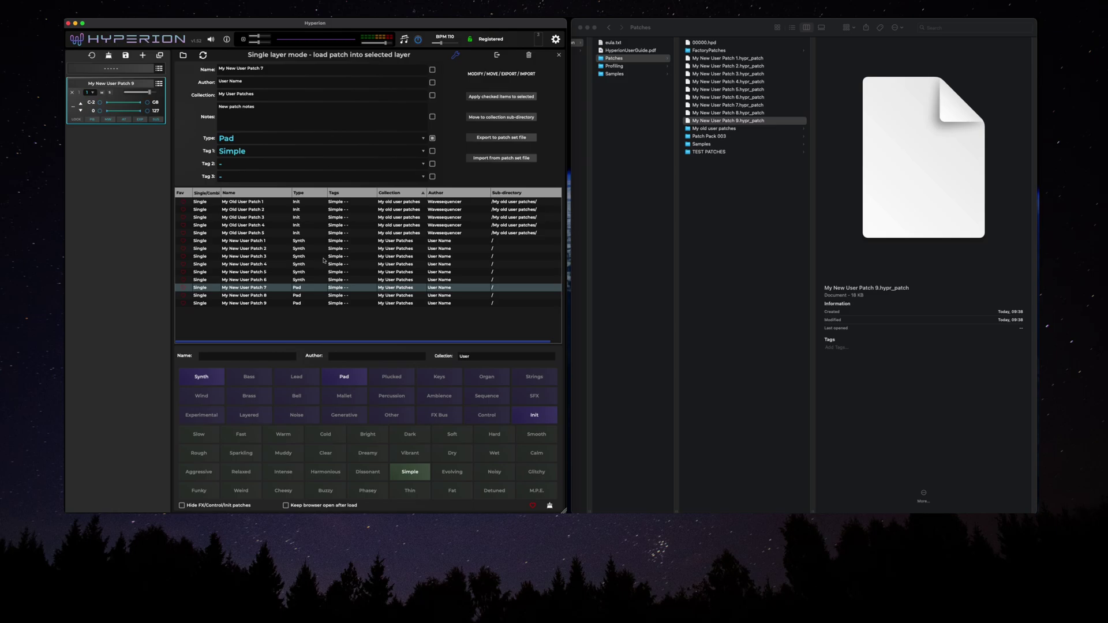
left_click(301, 241)
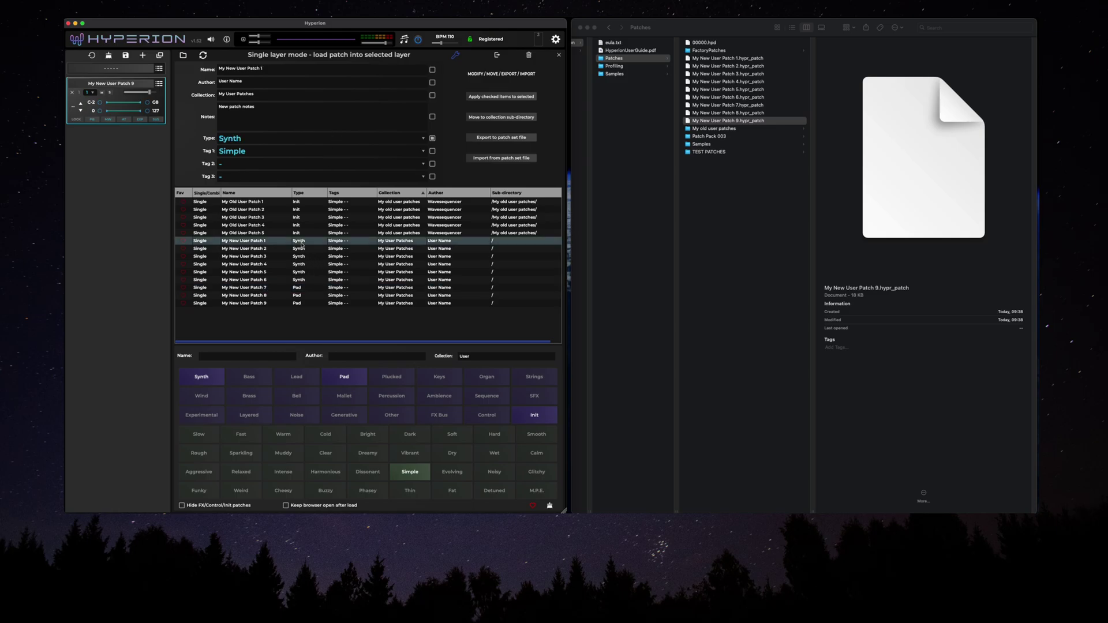
left_click(305, 272, "shift")
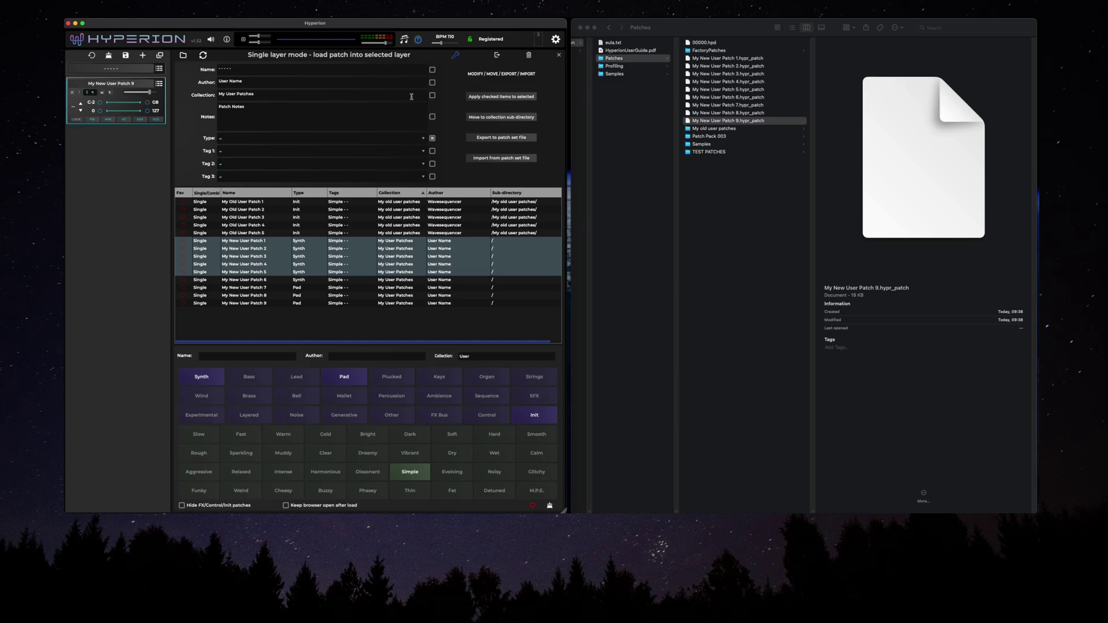
Leave Type unchecked and assign the collection 'My new patch set' to patches 1–5
left_click(432, 139)
left_click_drag(254, 92, 203, 95)
type("My new")
left_click(491, 97)
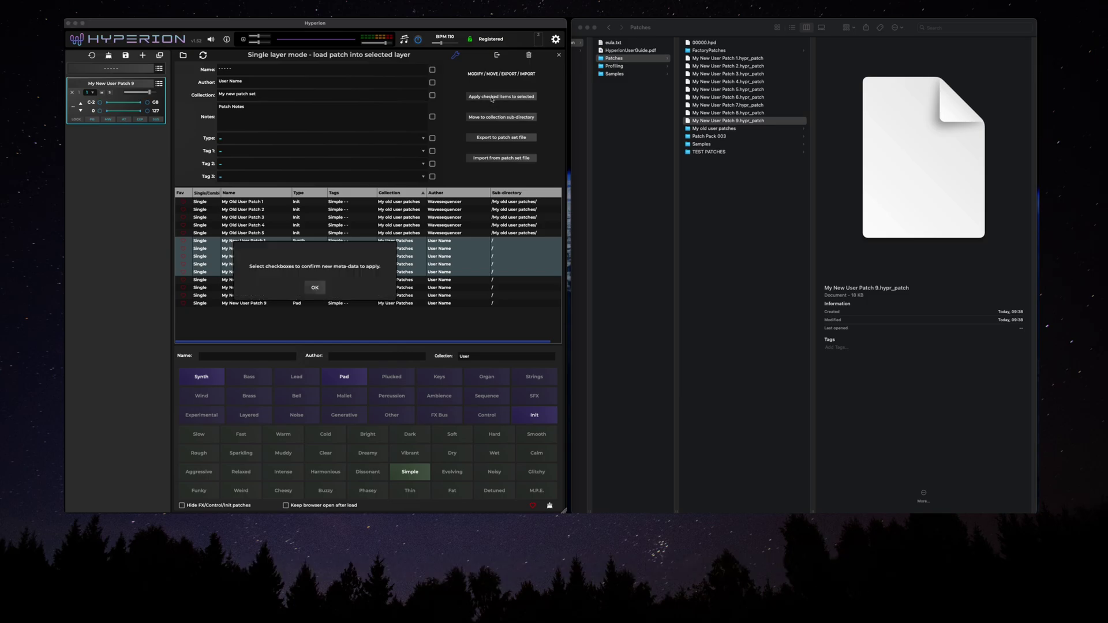
left_click(315, 287)
left_click(432, 95)
left_click(487, 96)
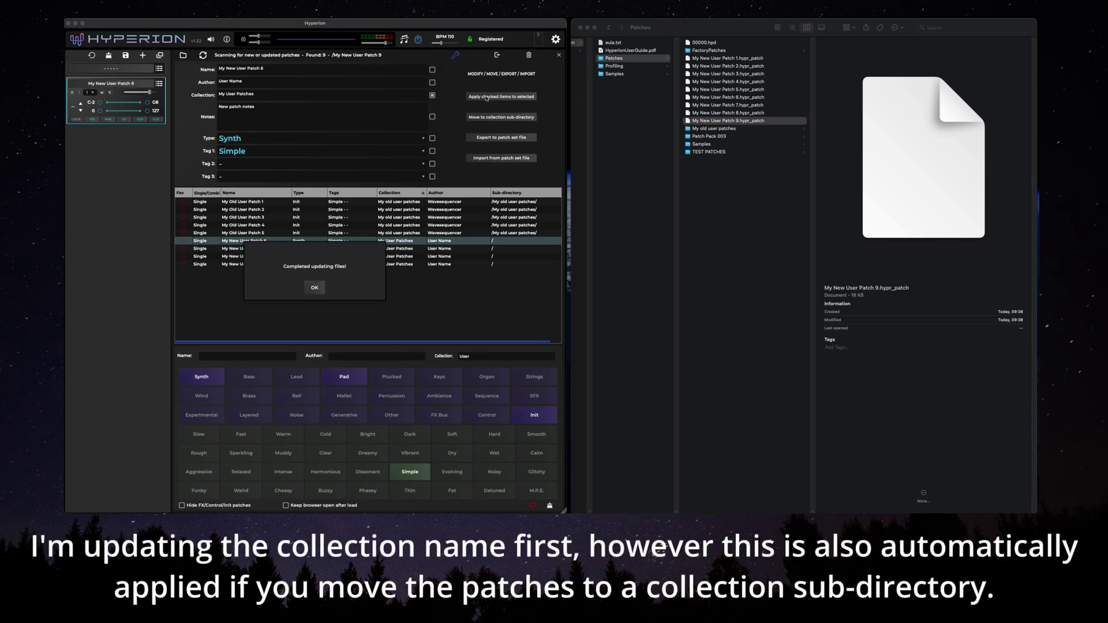
left_click(315, 287)
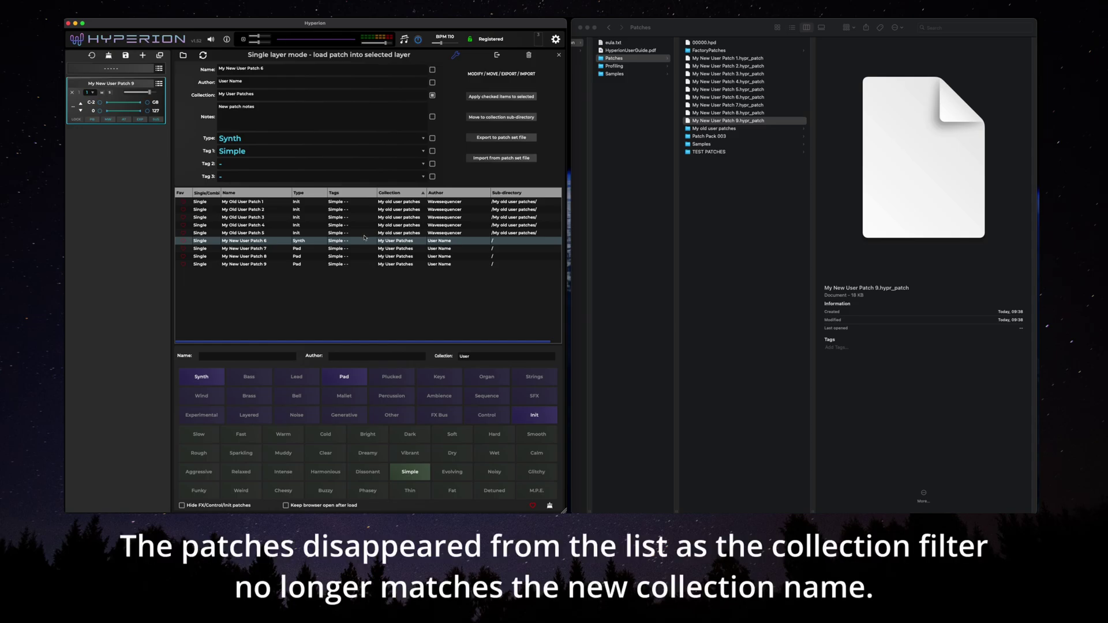
Filter the list by collection 'My new' and select its five patches
left_click(481, 356)
type("My")
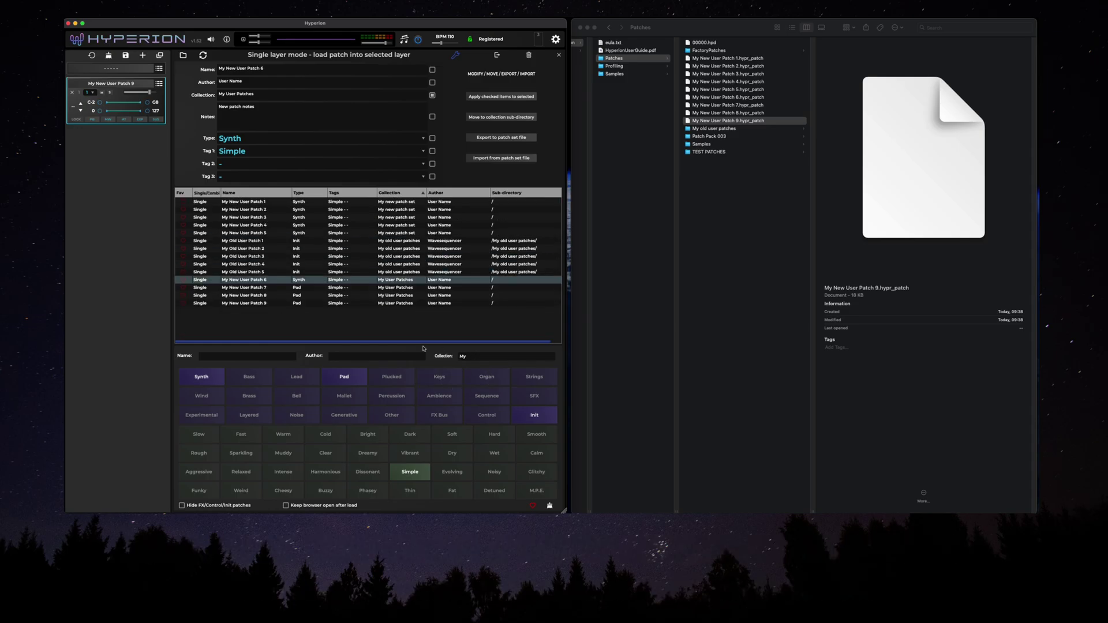
type(" new")
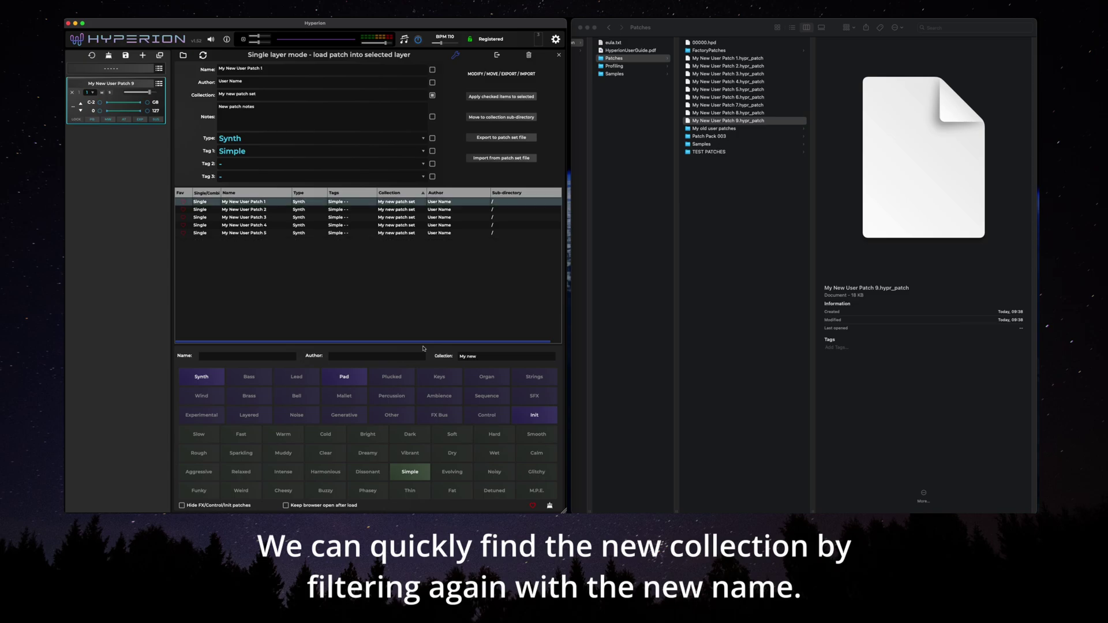
left_click(473, 356)
left_click(402, 235, "shift")
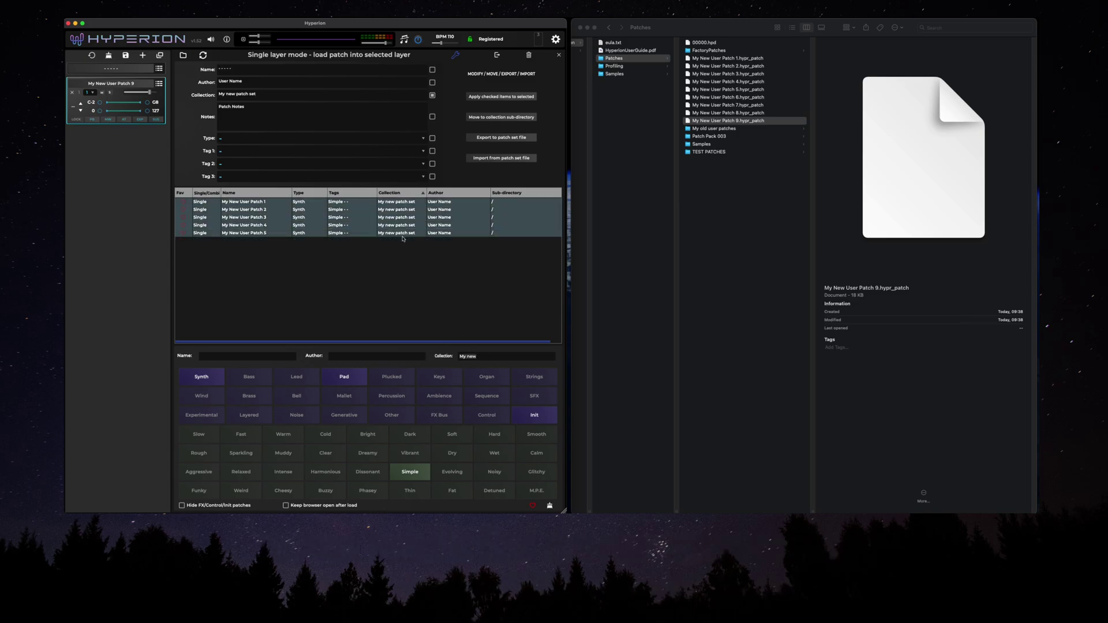
Move the five patches into a 'My new patch set' sub-directory, verify the folder, and reselect them all
left_click(511, 120)
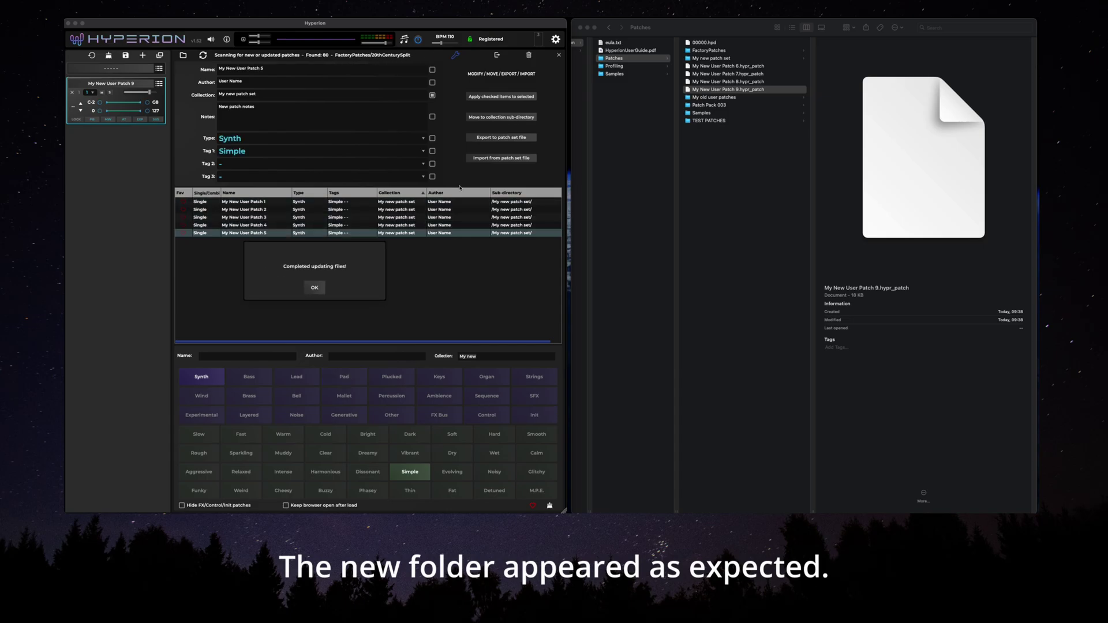
left_click(315, 288)
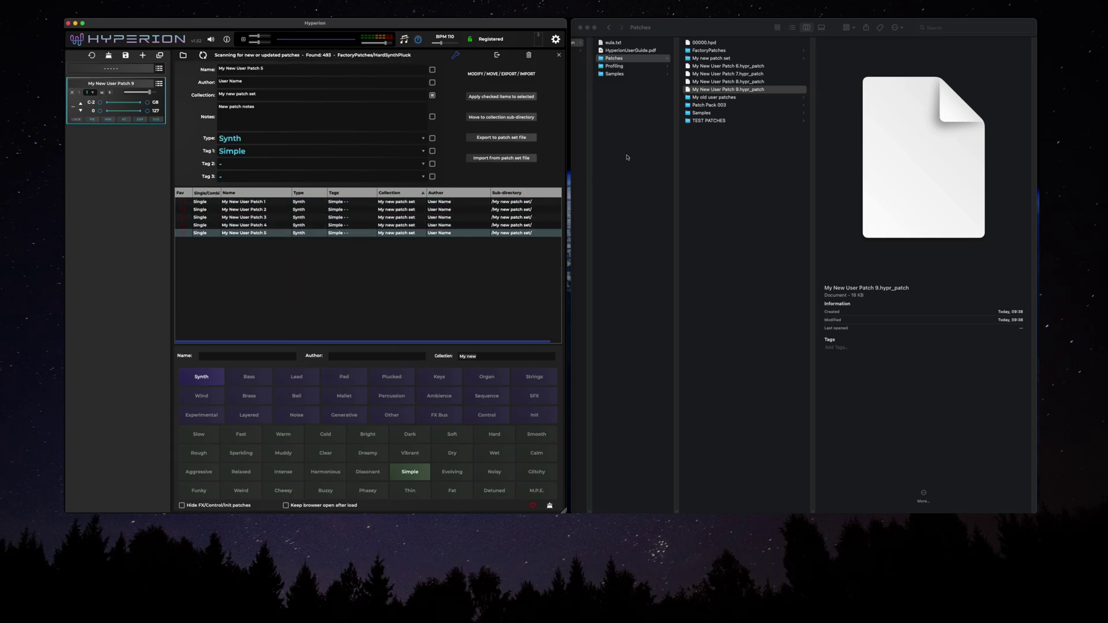
left_click(724, 58)
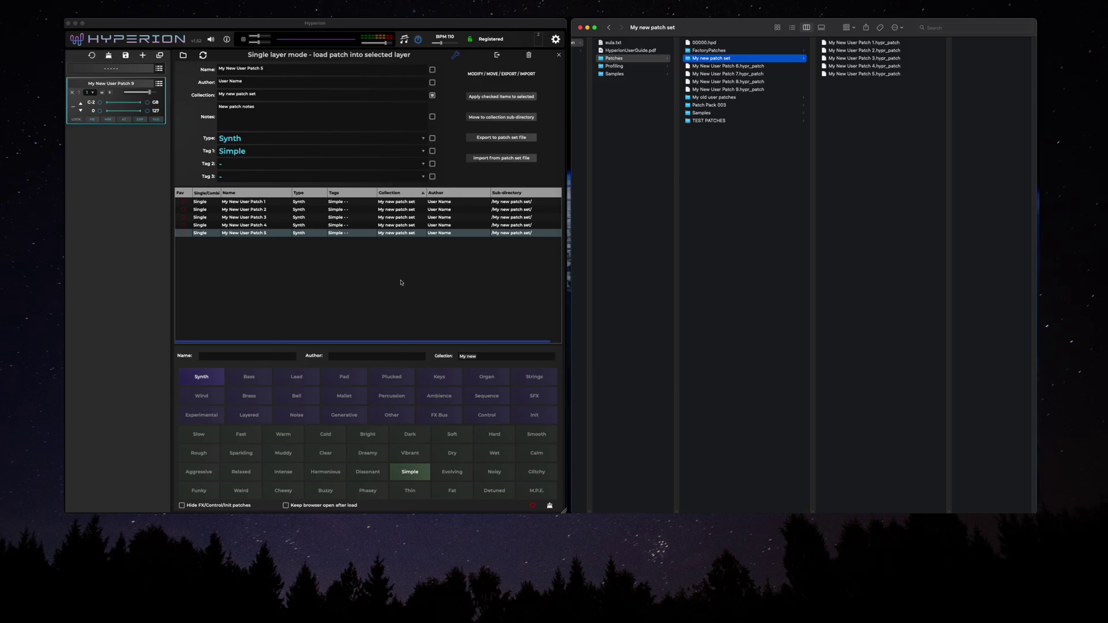
left_click(334, 208)
key("super+a")
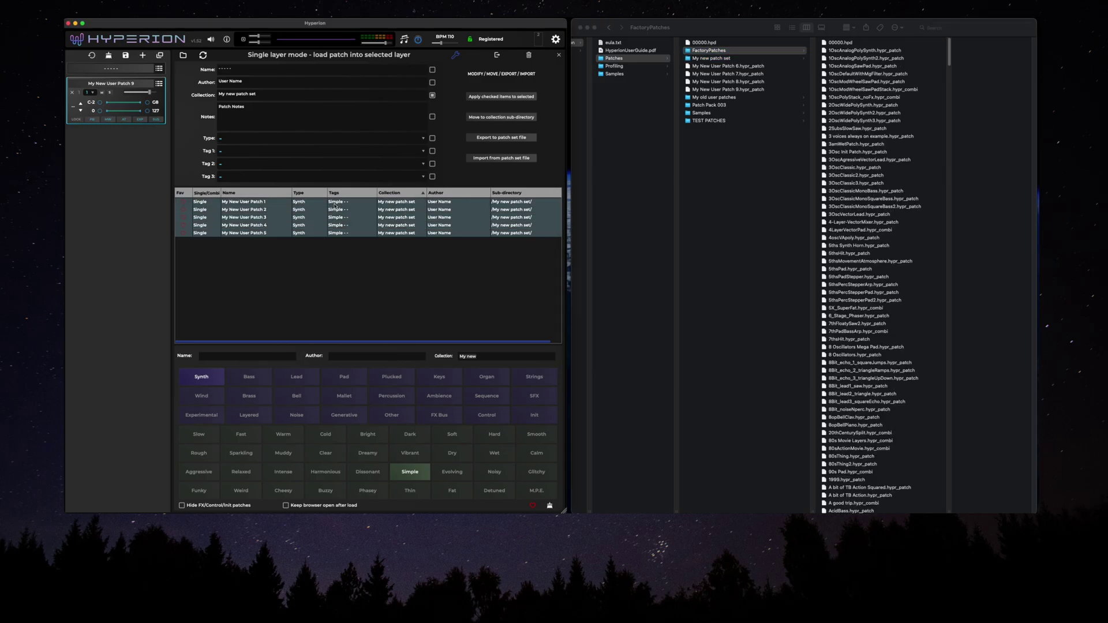
Export the five patches as My new patch set.hypr_set and find it in Exported Patch Sets
left_click(498, 139)
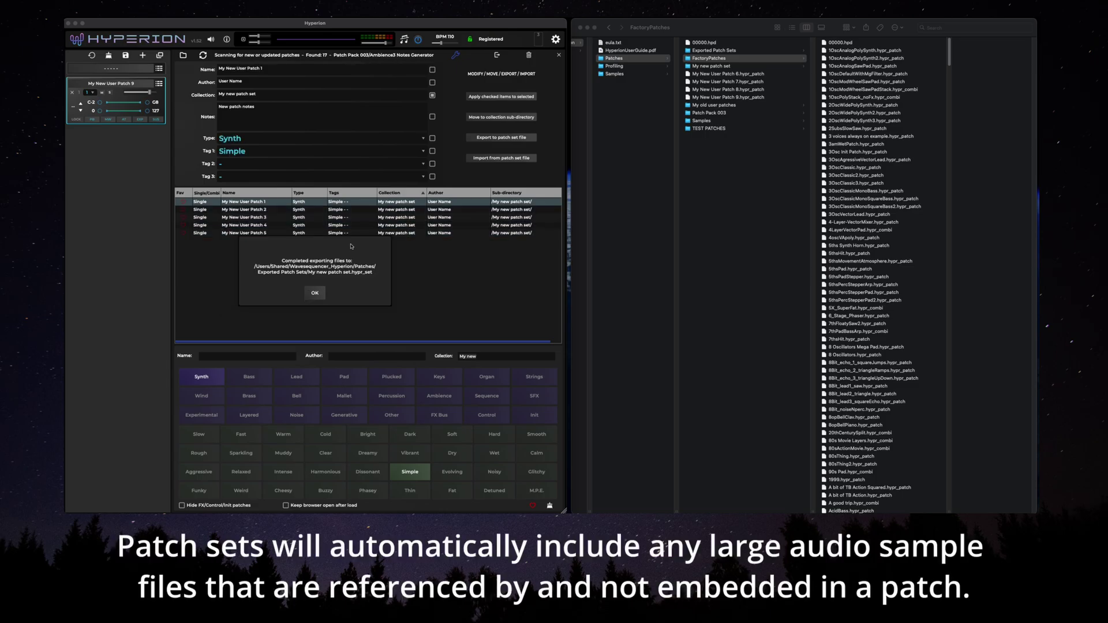
left_click(314, 293)
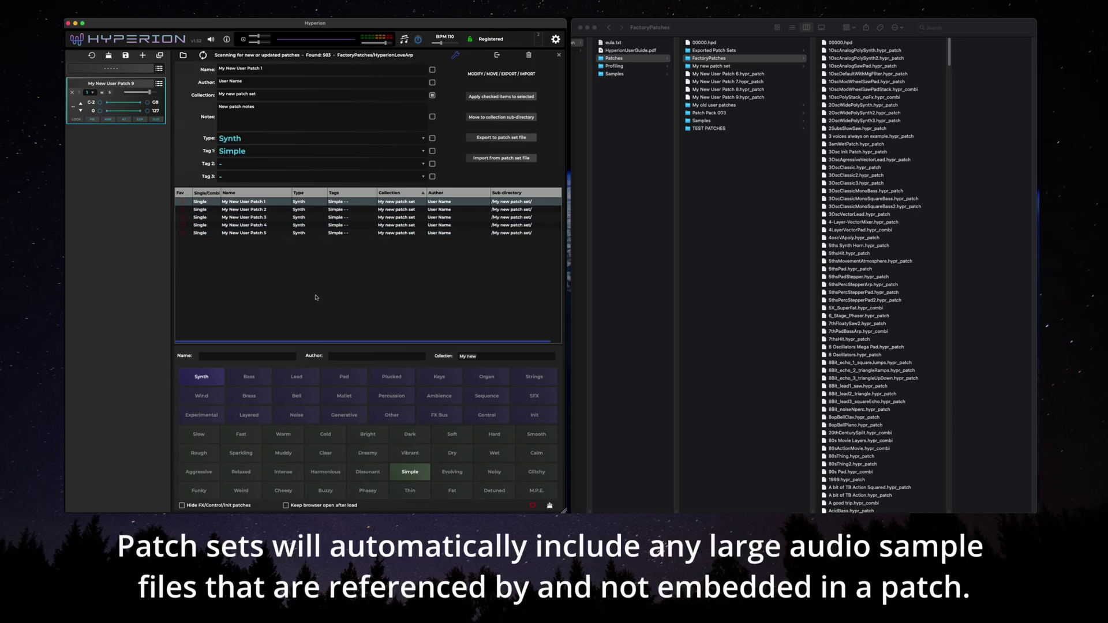
left_click(716, 51)
left_click(715, 51)
left_click(885, 44)
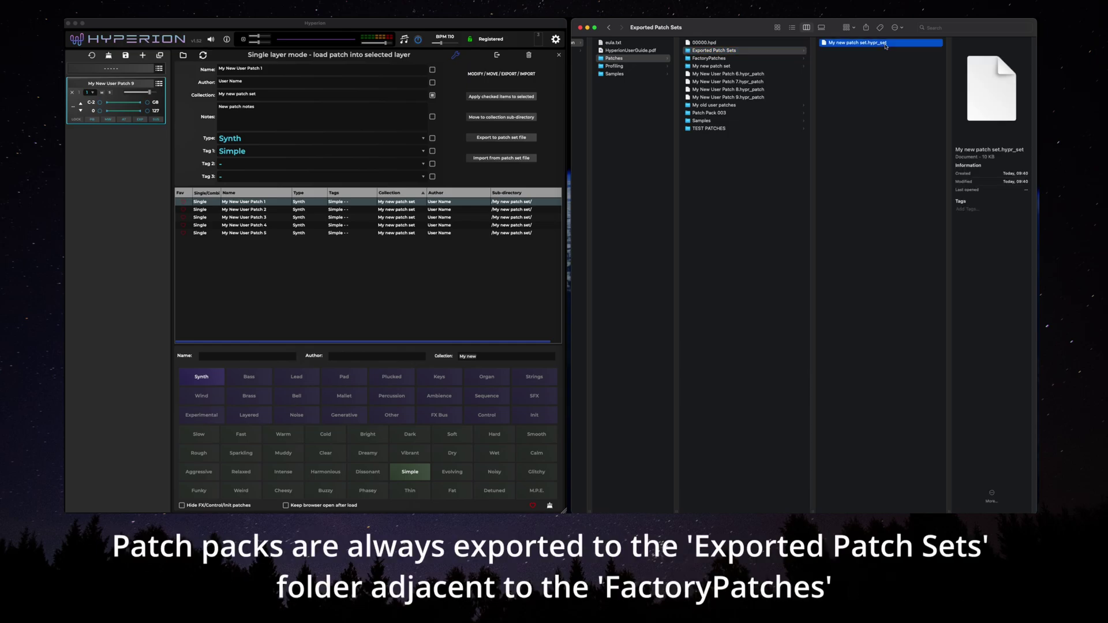
Compress the My new patch set folder to My new patch set.zip, then trash the original folder
left_click(713, 66)
right_click(713, 67)
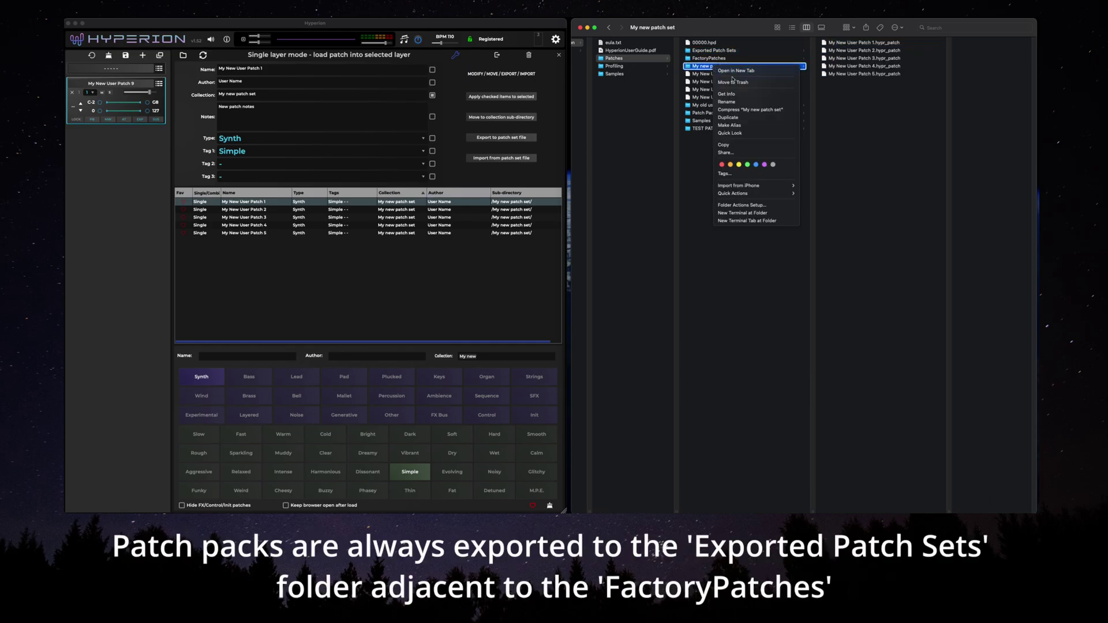
left_click(733, 109)
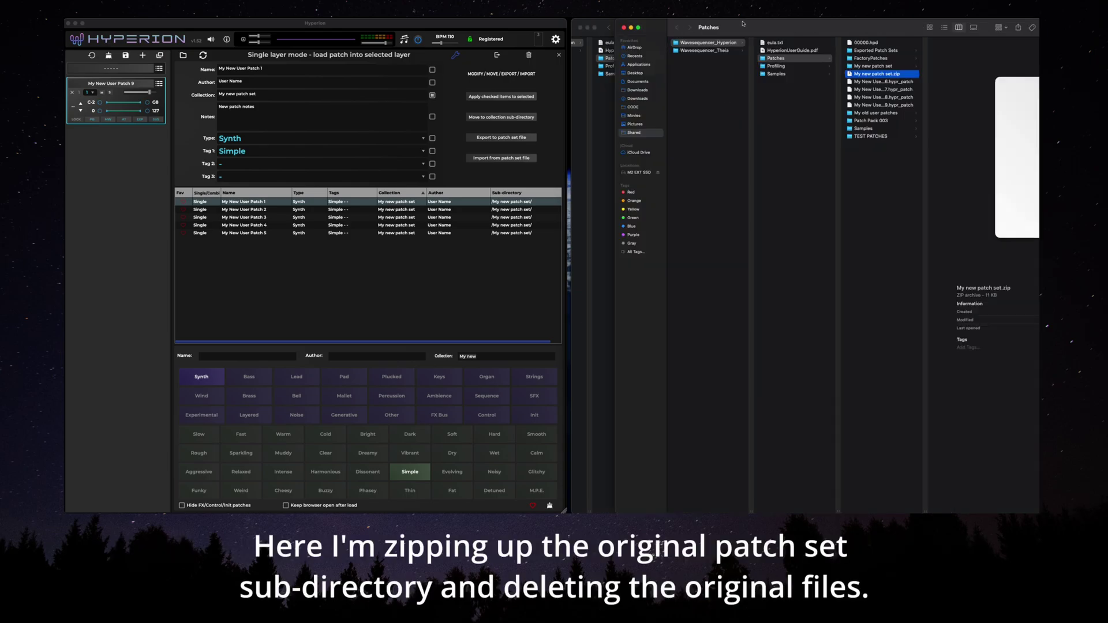
left_click(625, 27)
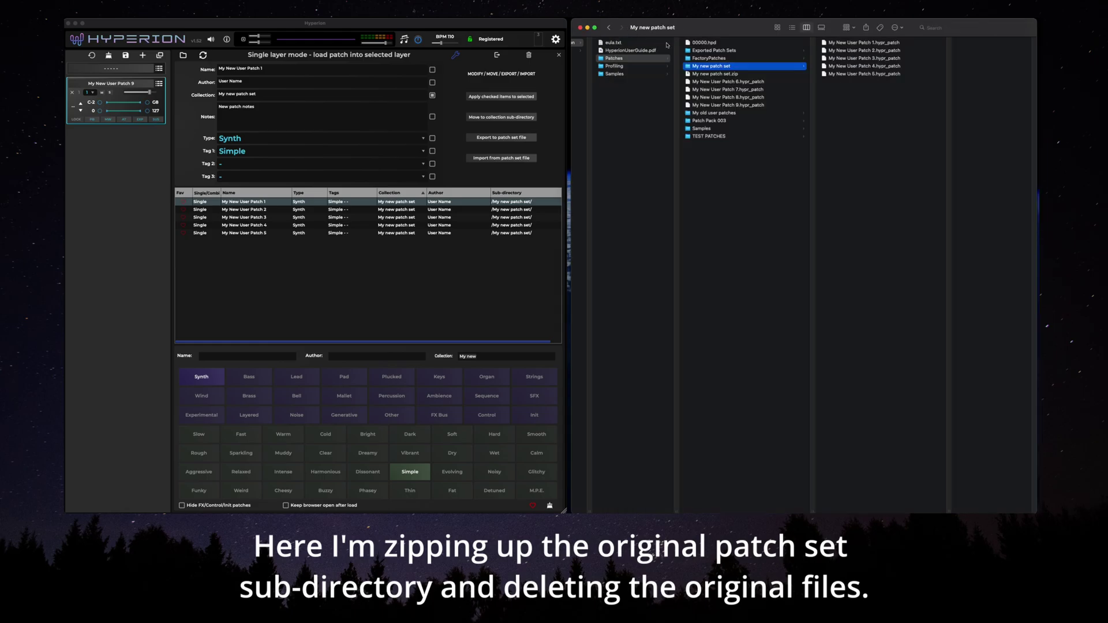
right_click(710, 67)
left_click(736, 113)
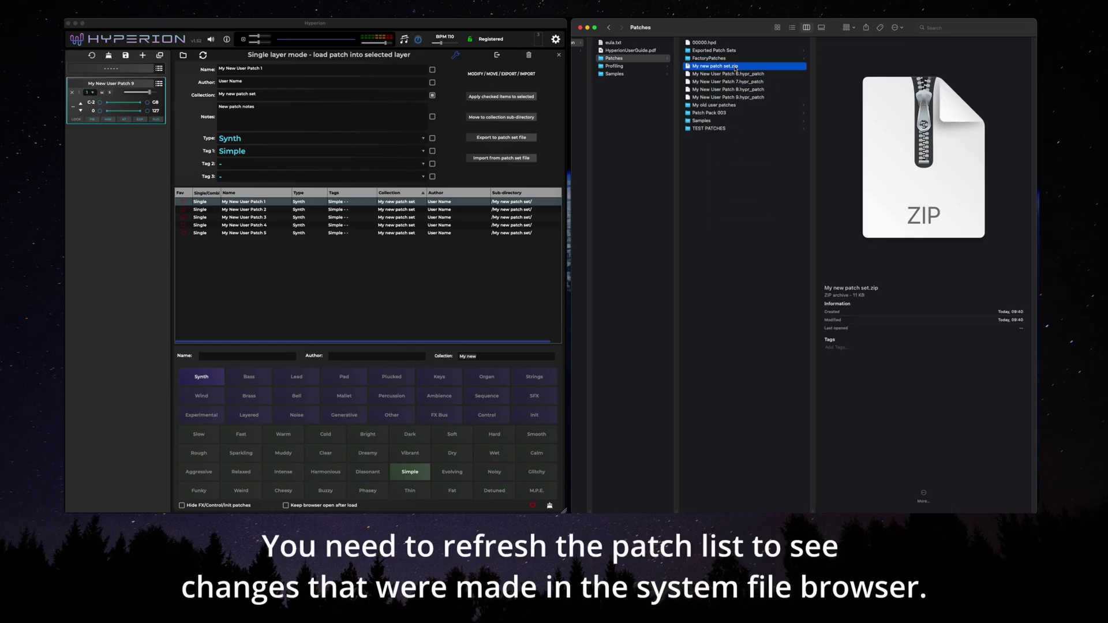
Refresh the patch list, import Exported Patch Sets/My new patch set.hypr_set, and confirm the restored folder
left_click(720, 51)
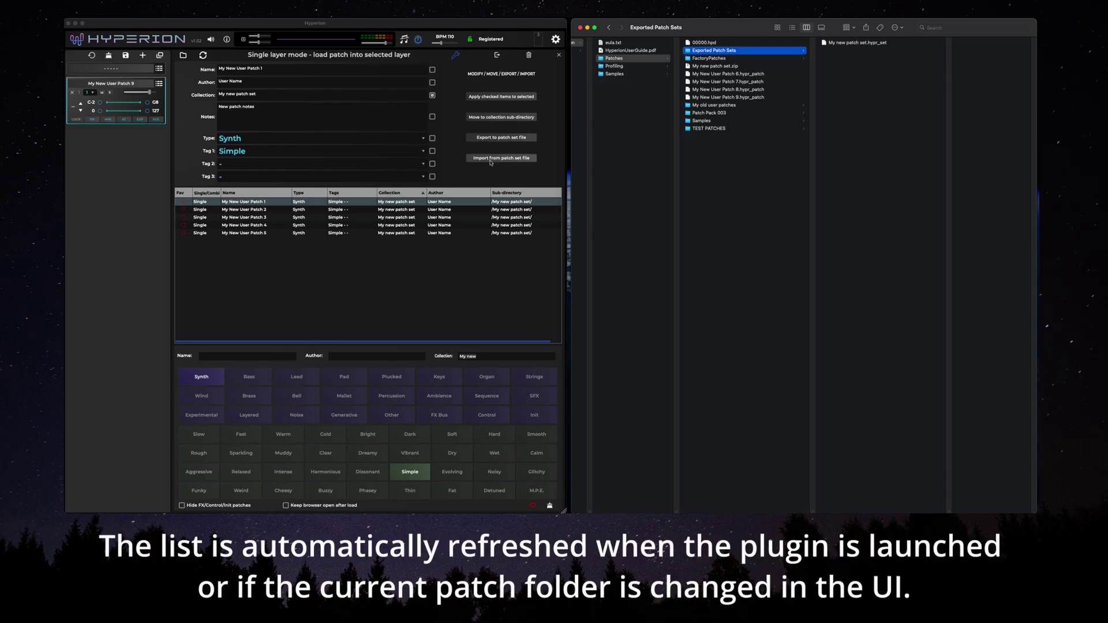
left_click(202, 55)
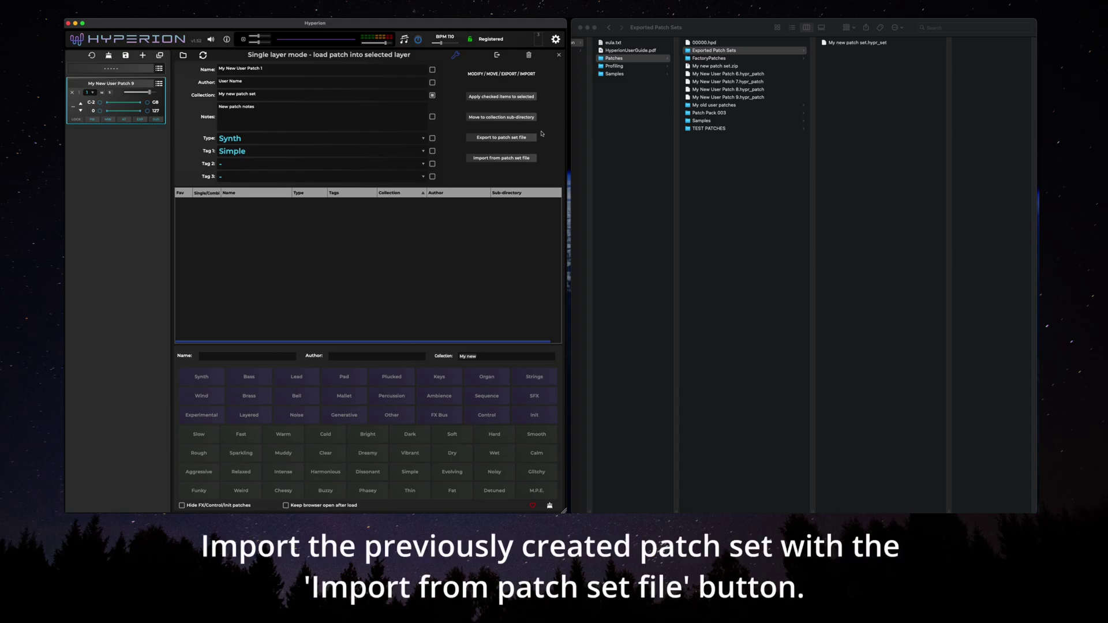
left_click(507, 159)
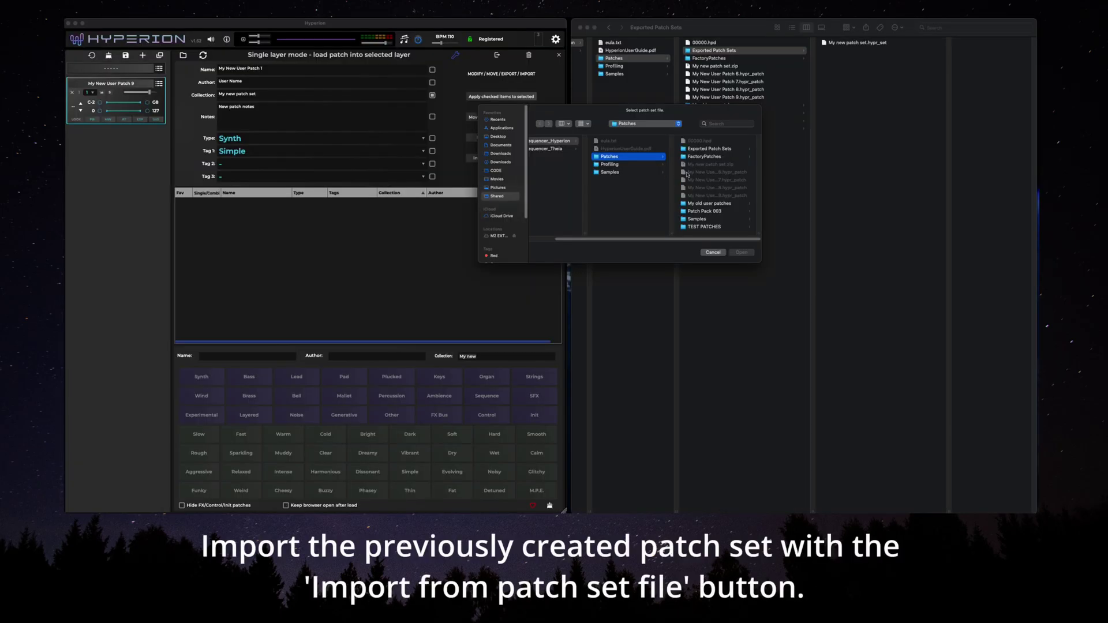
left_click(720, 150)
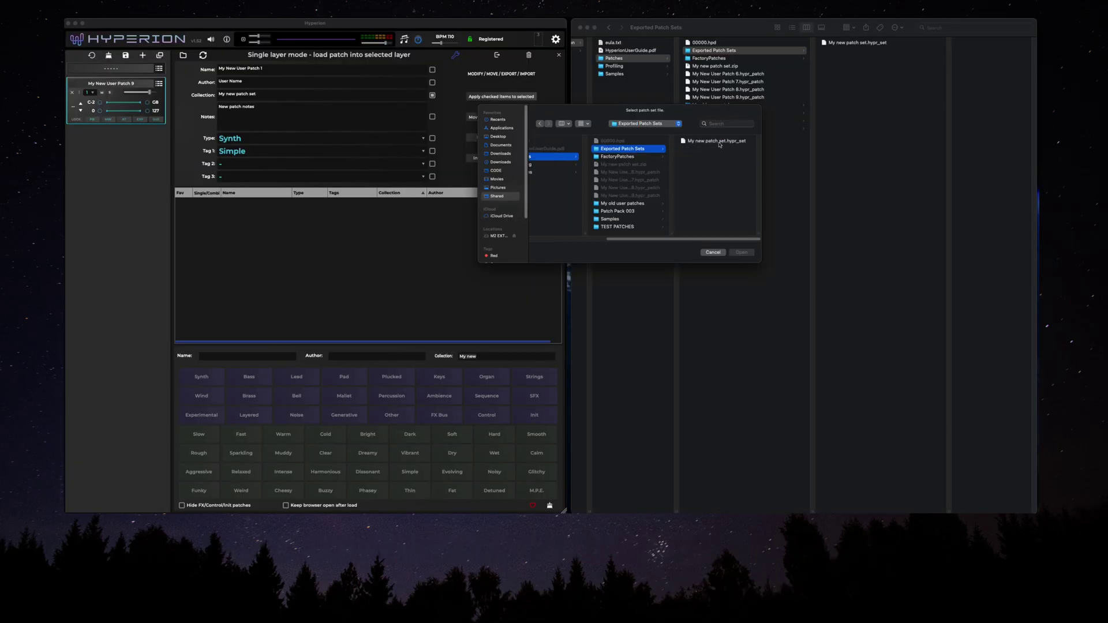
left_click(720, 142)
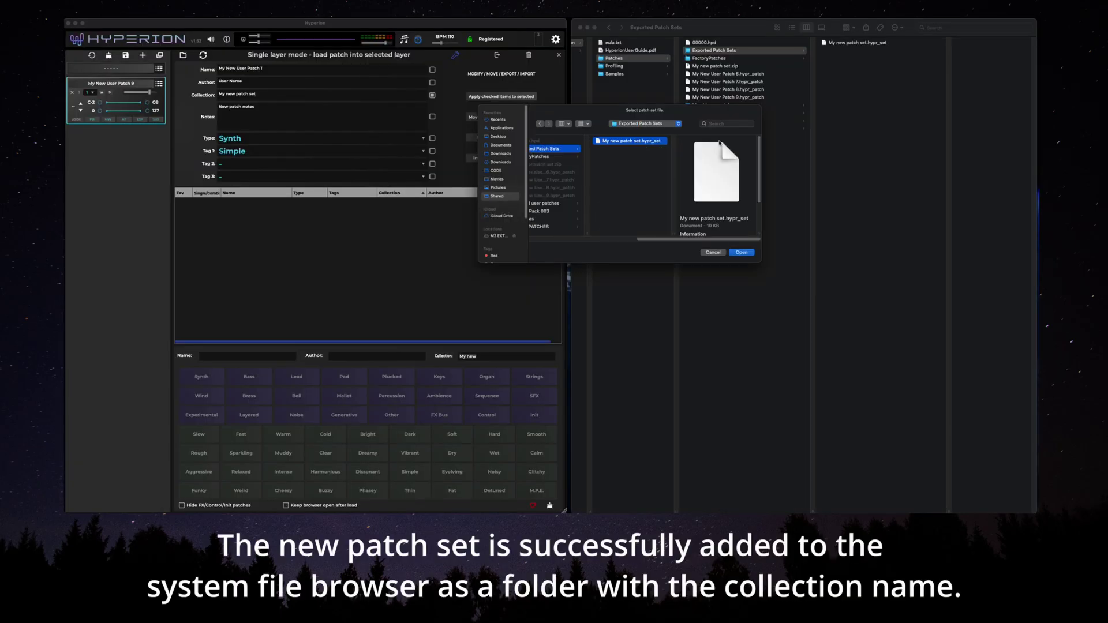
left_click(741, 253)
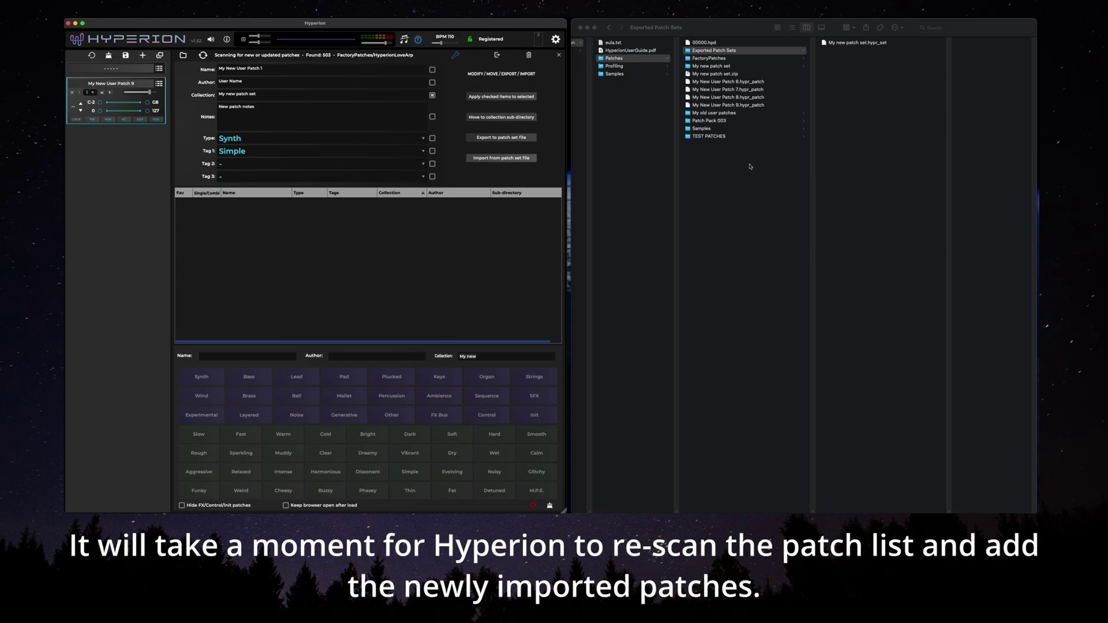
left_click(737, 70)
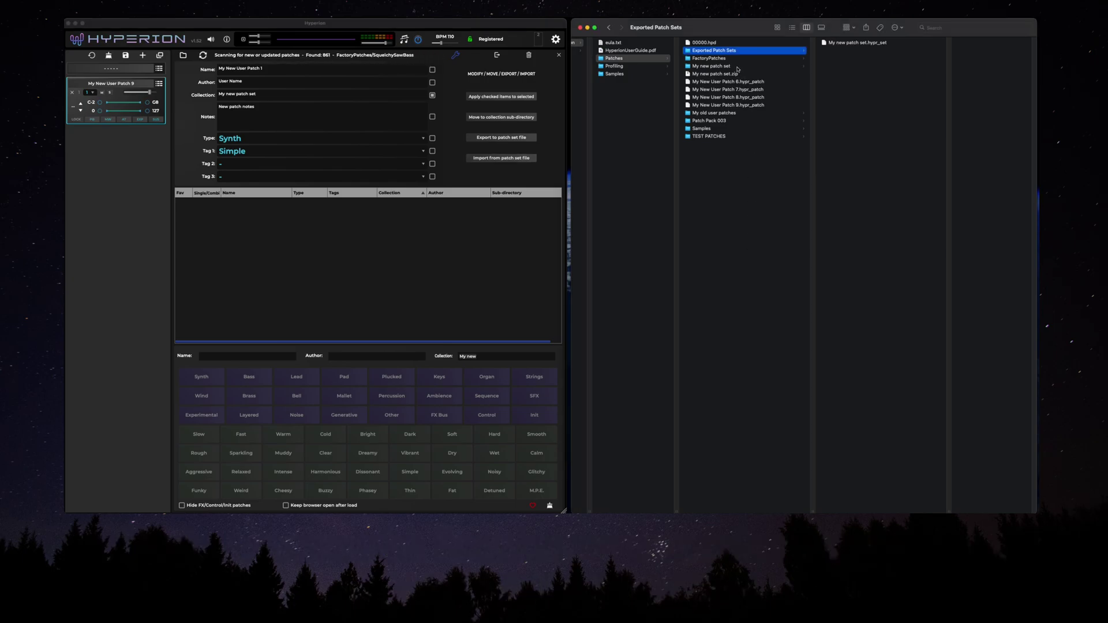
left_click(735, 66)
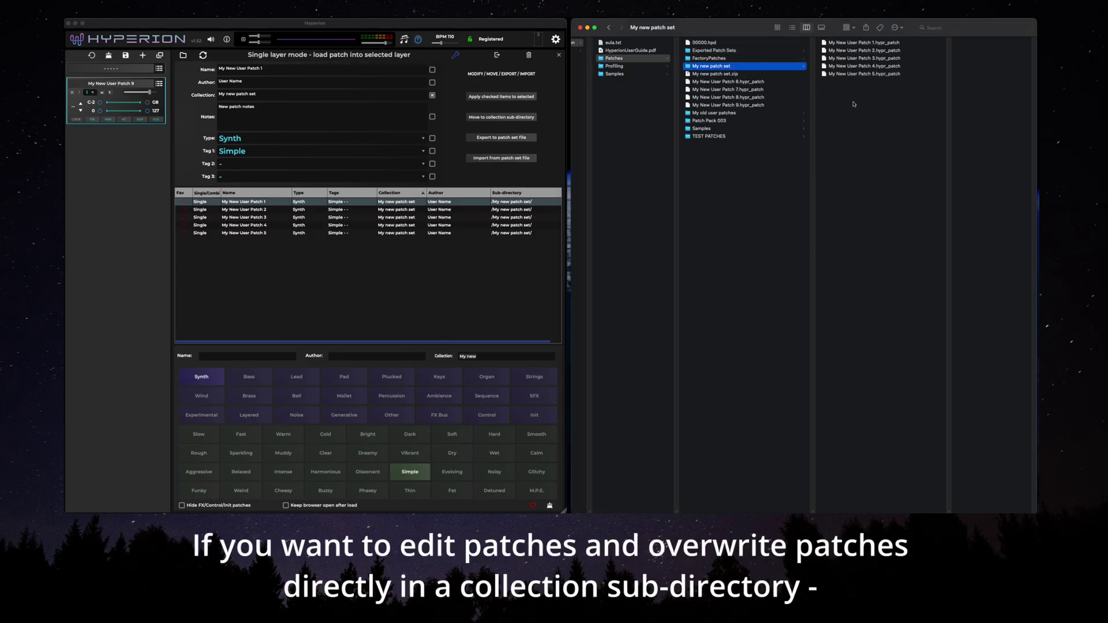
Clear the Collection filter and choose My new patch set as the patch directory, listing 5 patches
left_click(284, 233, "shift")
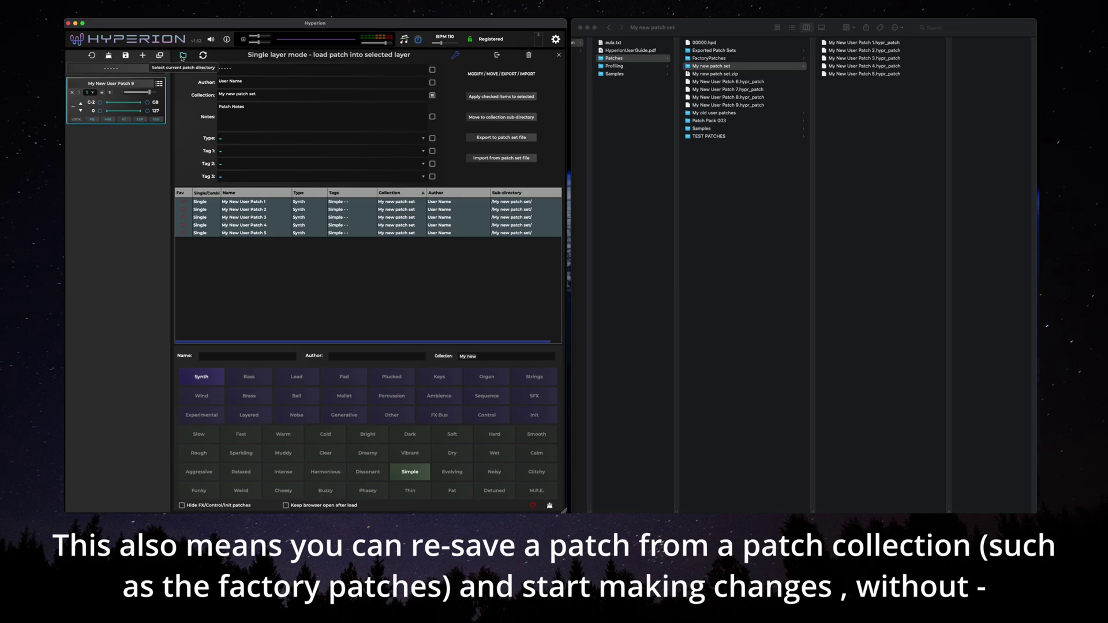
left_click(183, 55)
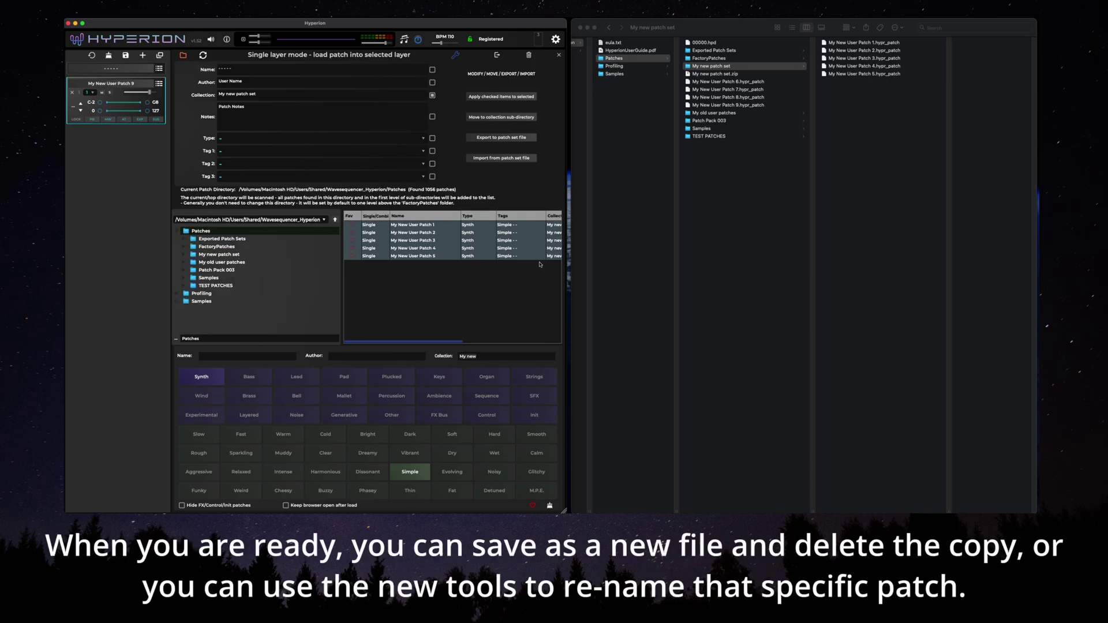
key("BackSpace")
key("BackSpace")
key("BackSpace")
key("BackSpace")
key("BackSpace")
key("BackSpace")
left_click(228, 256)
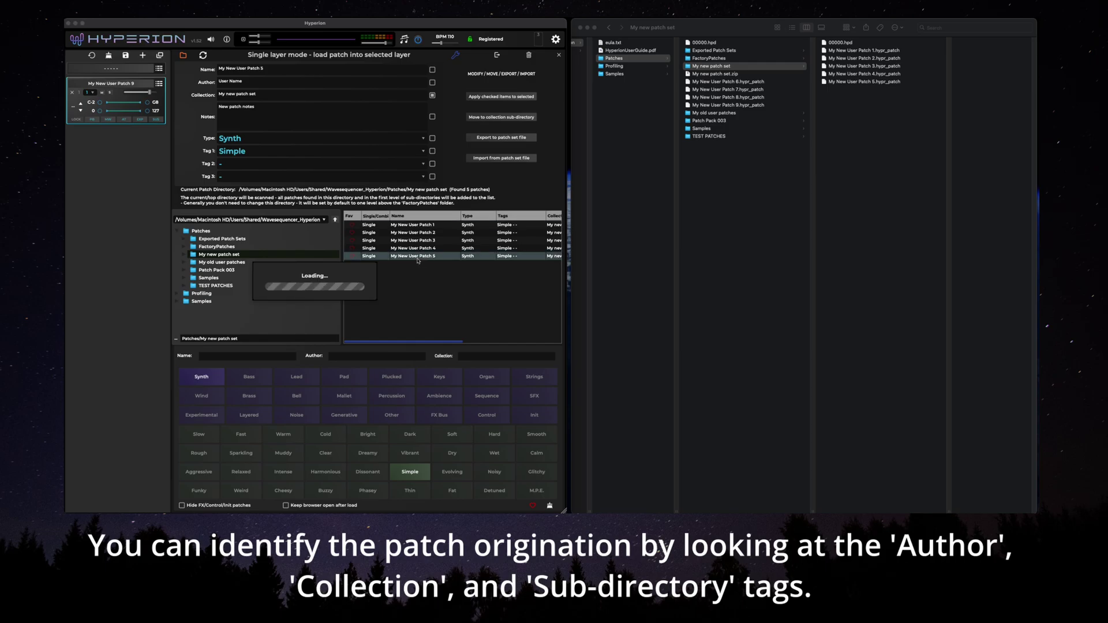
Load My New User Patch 5 into the layer
double_click(417, 257)
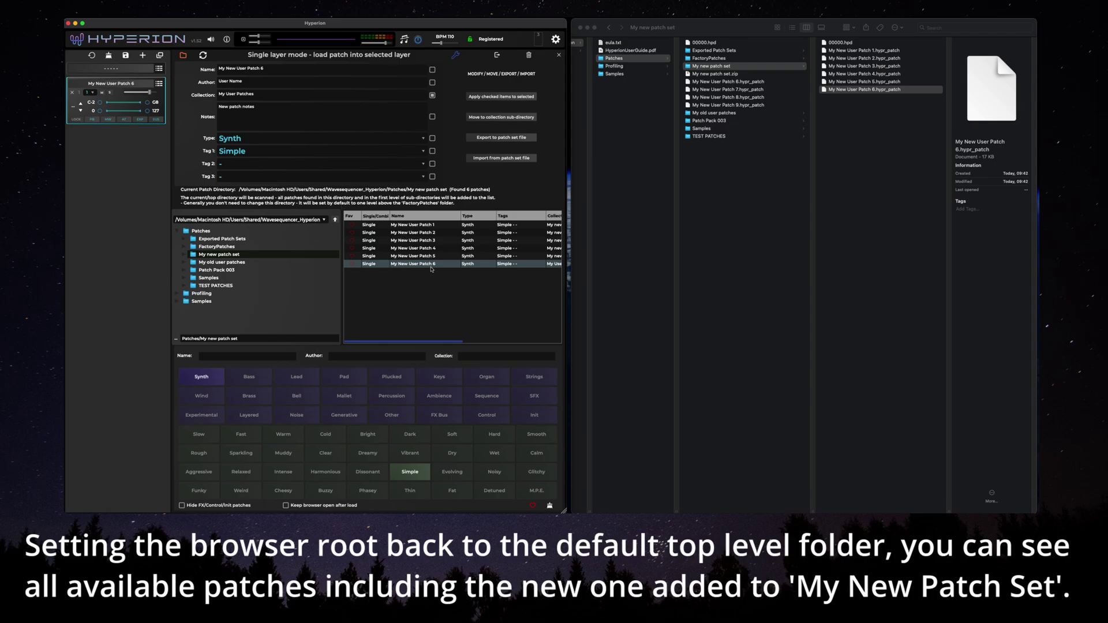
Choose the top-level Patches folder as the patch directory, listing all 1052 patches
left_click(209, 232)
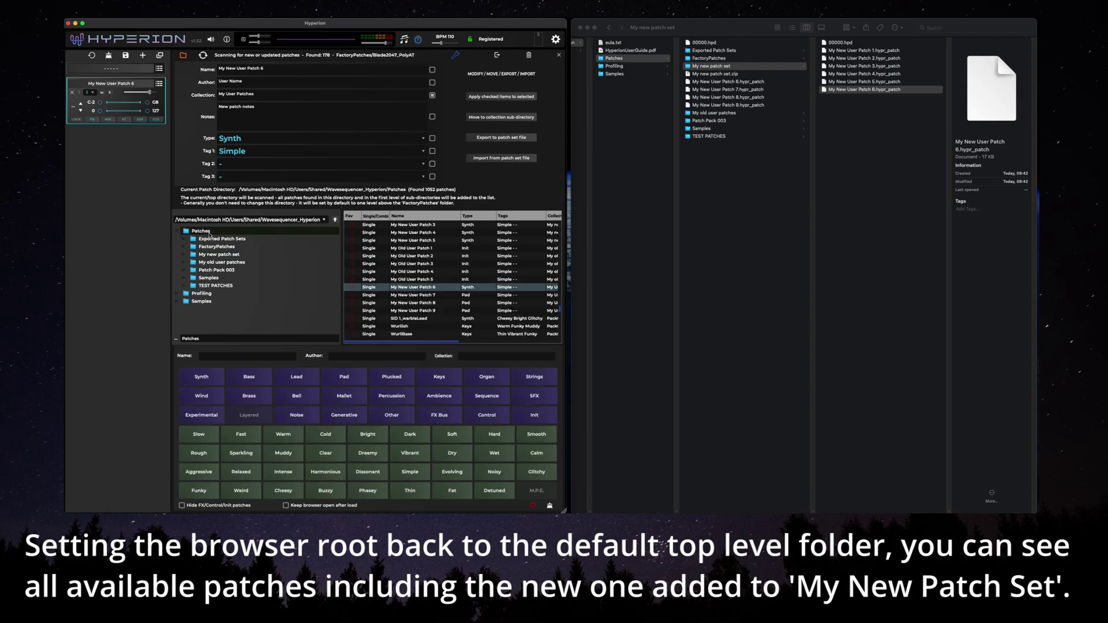